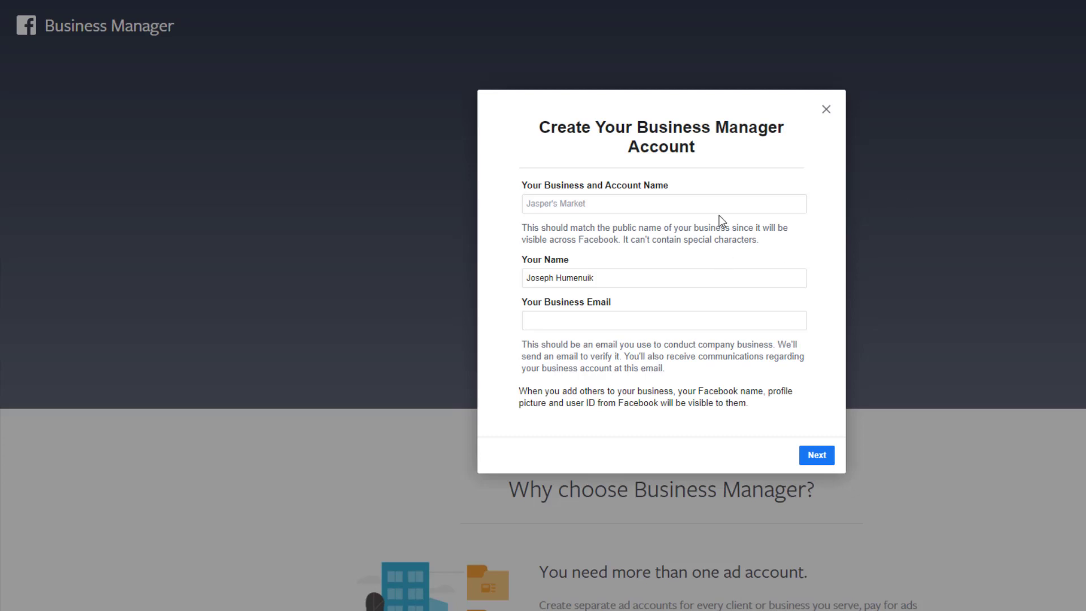
Enter 'Humenuik Marketing' as the business name and fill in the business e-mail.
{"action": "left_click_drag", "start_coordinate": [718, 215], "coordinate": [717, 198]}
{"action": "left_click", "coordinate": [717, 199]}
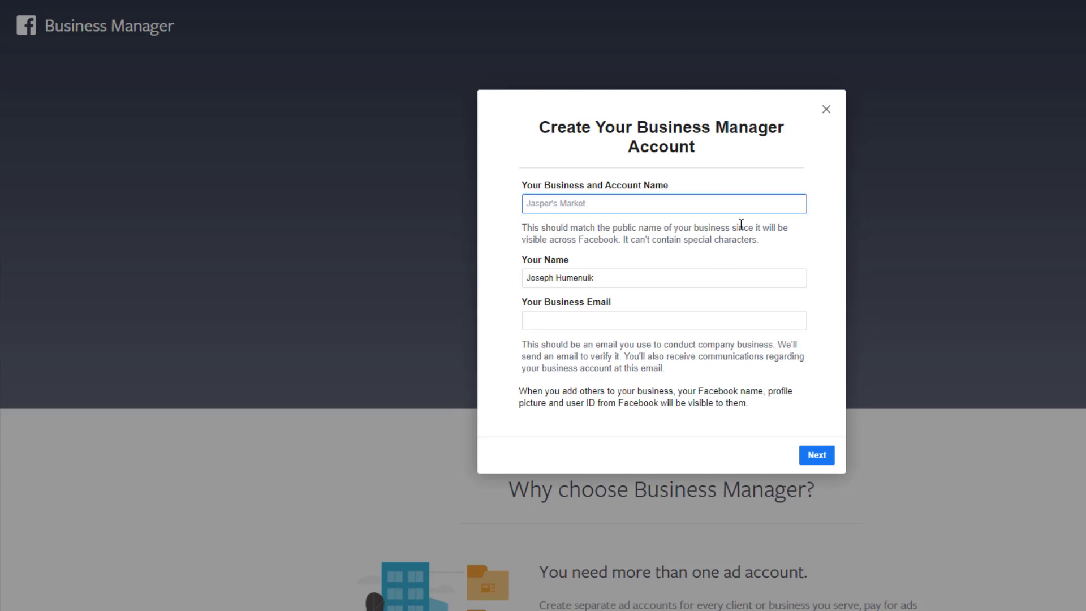
{"action": "type", "text": "Humenuik Marketing"}
{"action": "key", "text": "Tab"}
{"action": "key", "text": "Tab"}
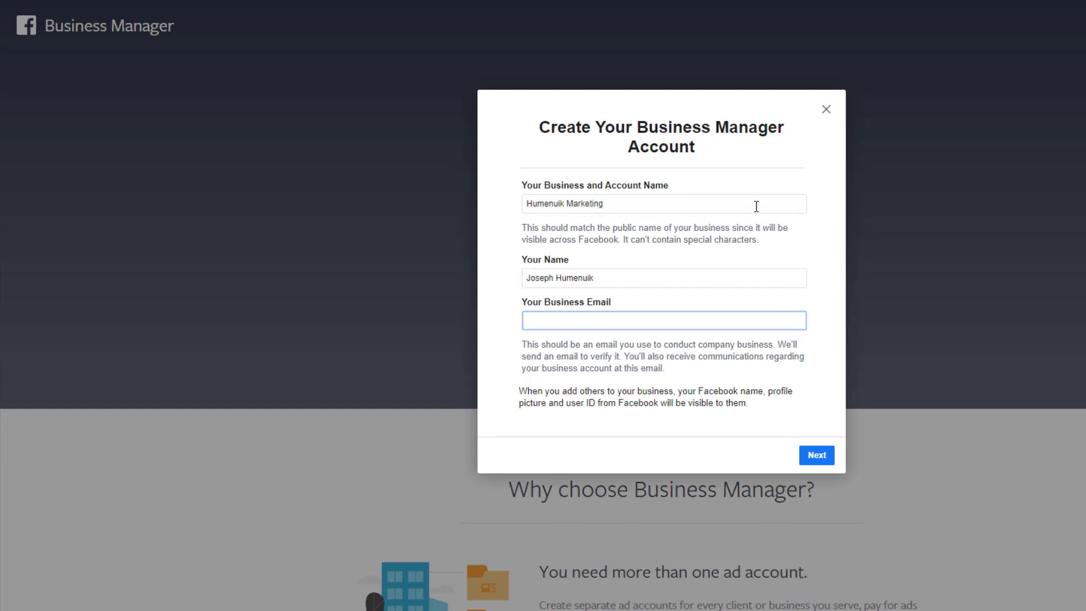
Continue to the business details and set the country to United States.
{"action": "left_click", "coordinate": [821, 458]}
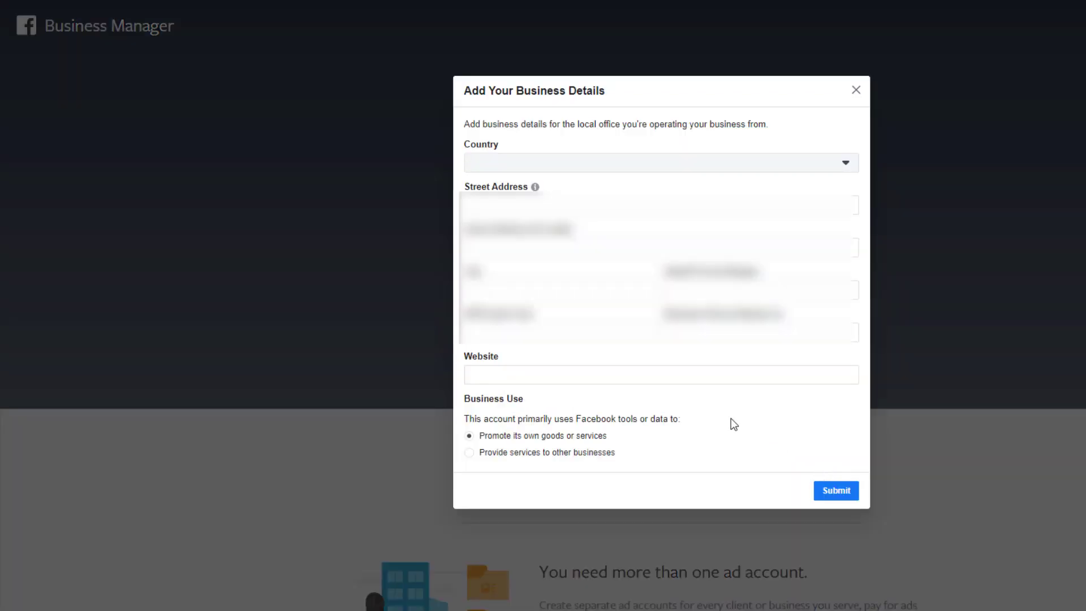
{"action": "left_click", "coordinate": [539, 169]}
{"action": "type", "text": "u"}
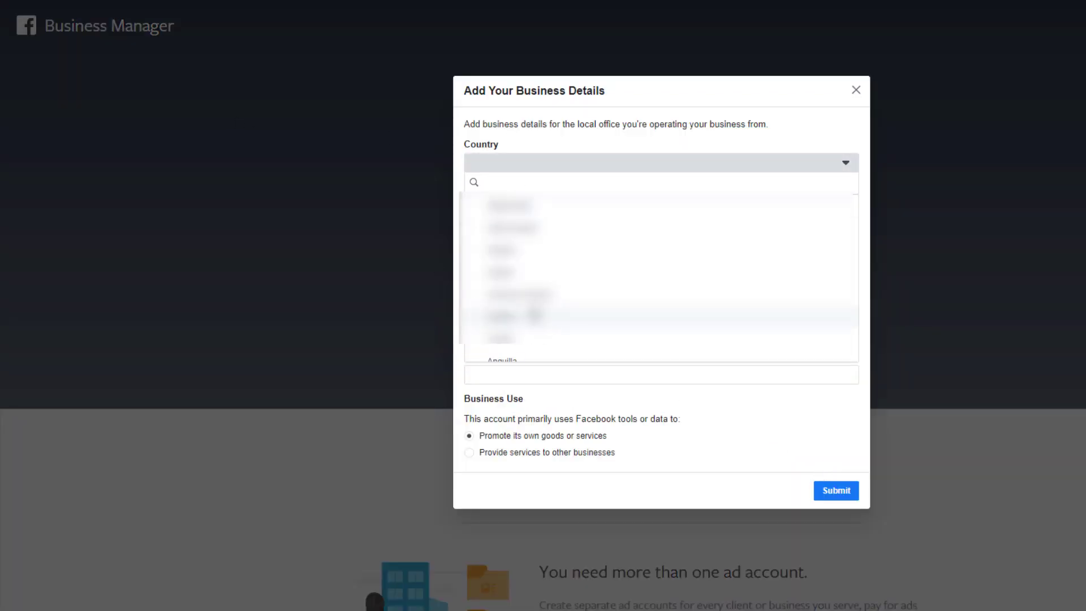
{"action": "type", "text": "nited"}
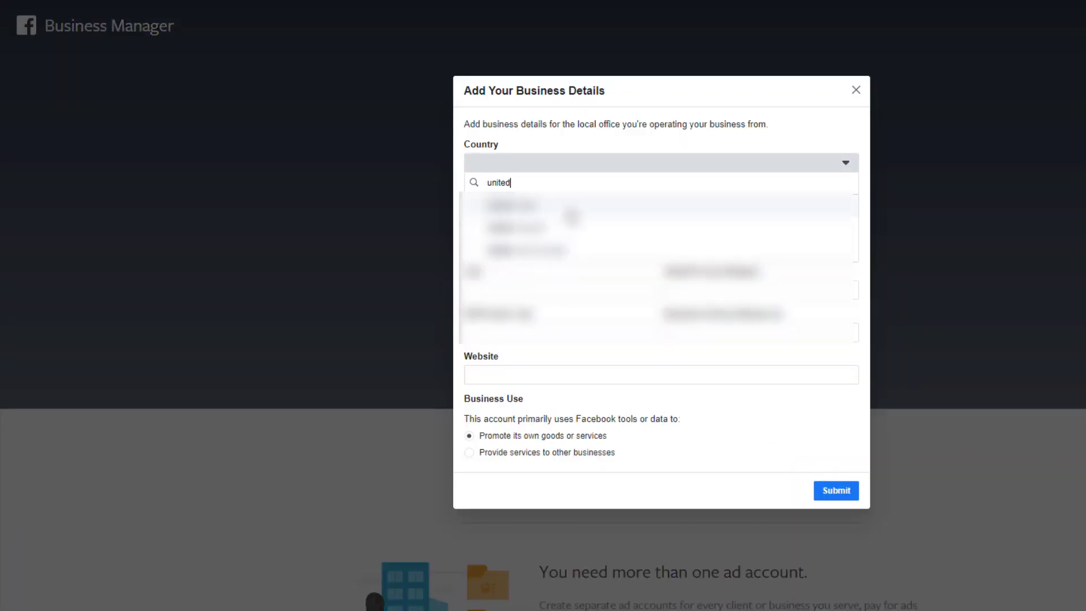
{"action": "left_click", "coordinate": [572, 204]}
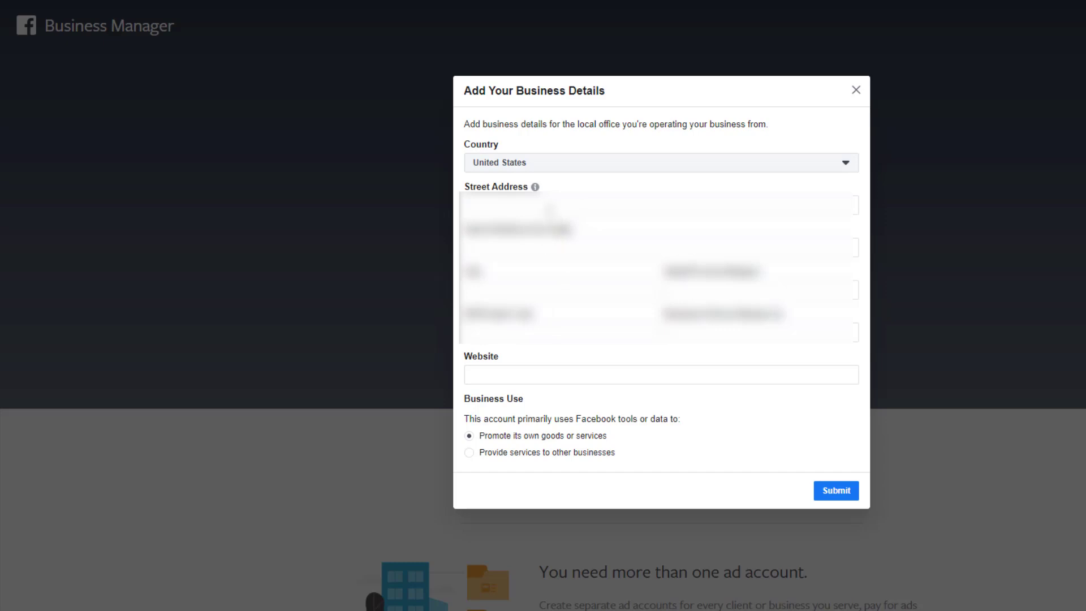
{"action": "left_click", "coordinate": [534, 372]}
{"action": "type", "text": "www.humenuik.com"}
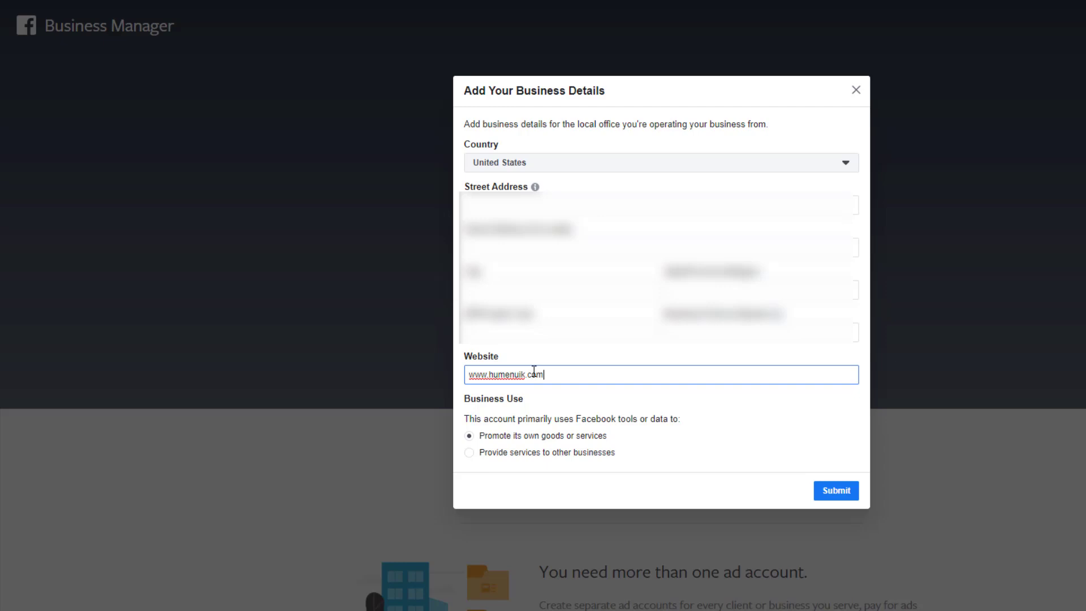
{"action": "left_click", "coordinate": [588, 441]}
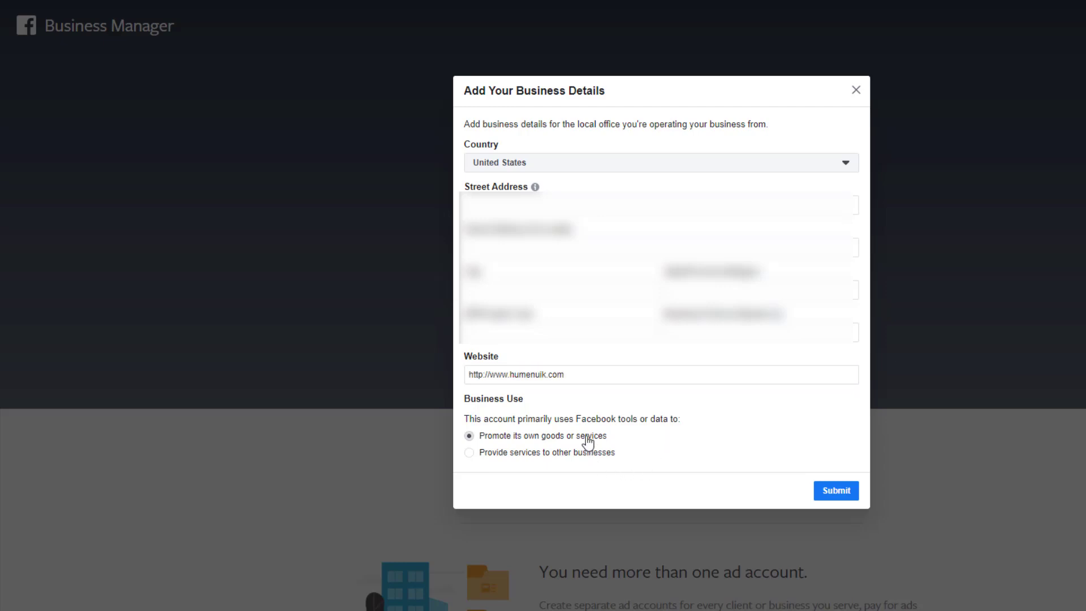
{"action": "left_click", "coordinate": [482, 374]}
{"action": "key", "text": "BackSpace"}
{"action": "type", "text": "s"}
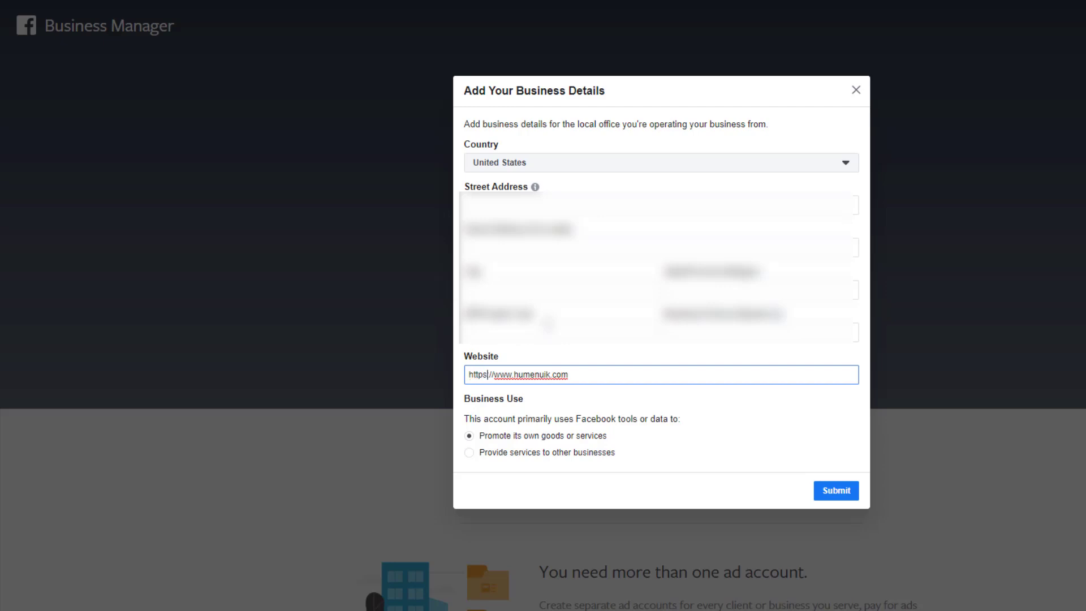
{"action": "key", "text": "BackSpace"}
{"action": "type", "text": ":"}
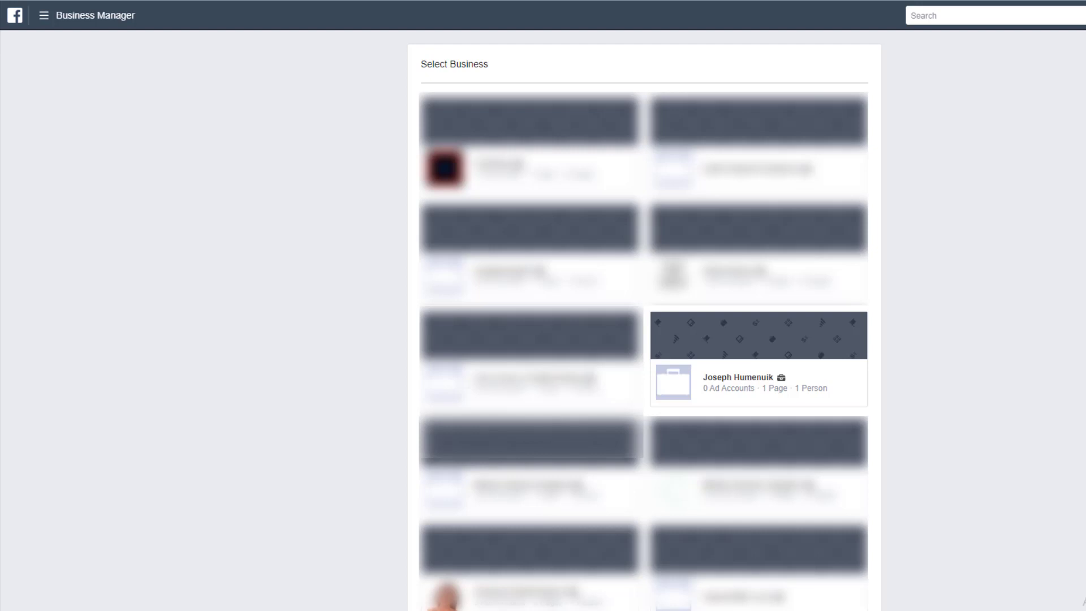
Open the business's Business Settings and show its Pages list with Modern Kitchen Supply.
{"action": "left_click", "coordinate": [781, 362]}
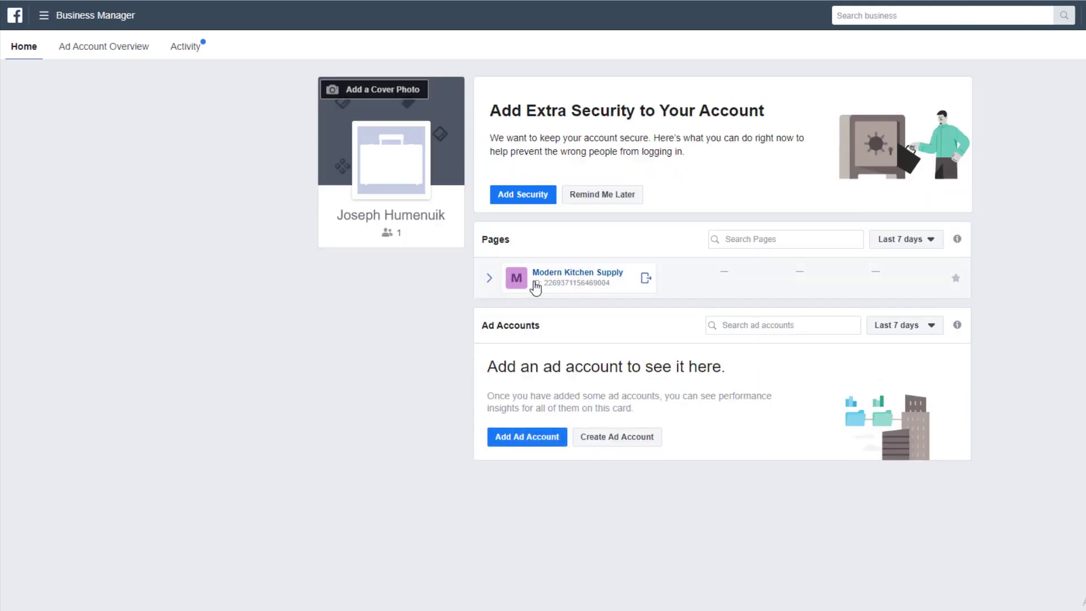
{"action": "left_click", "coordinate": [69, 22]}
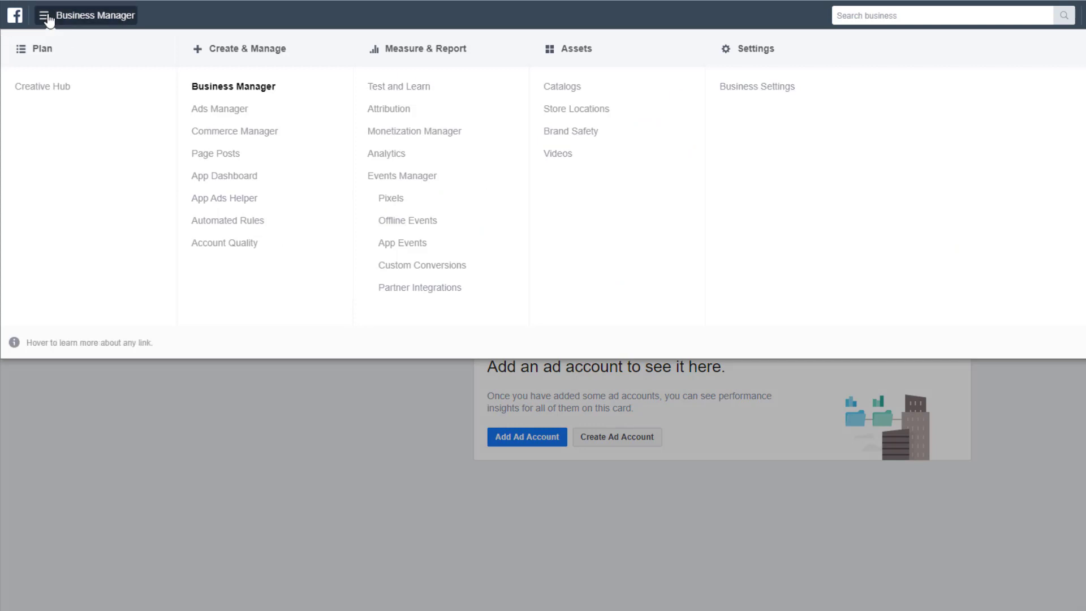
{"action": "left_click", "coordinate": [766, 88]}
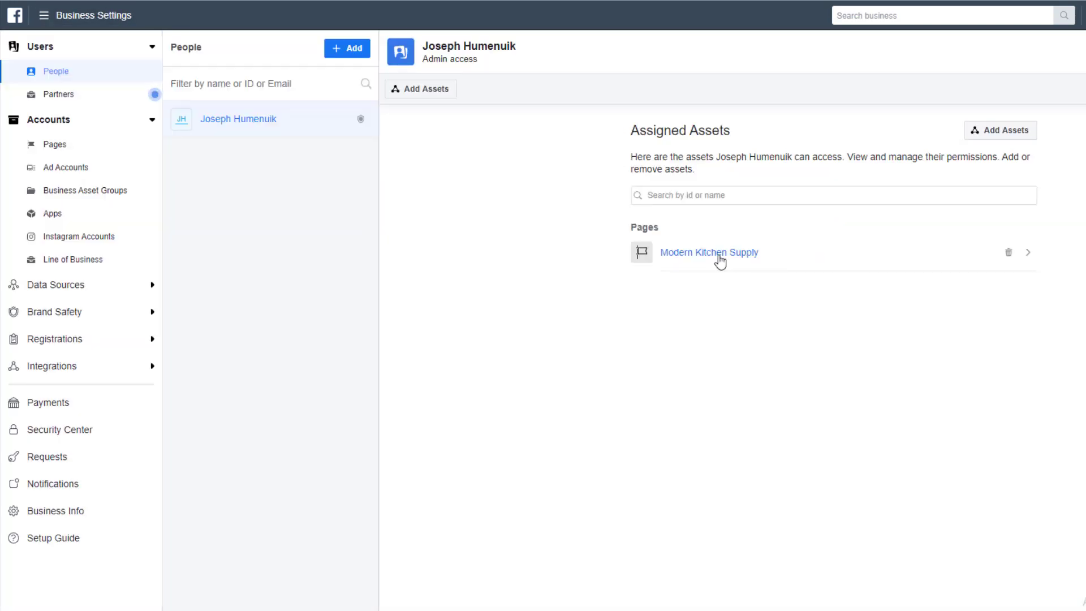
{"action": "left_click", "coordinate": [67, 151]}
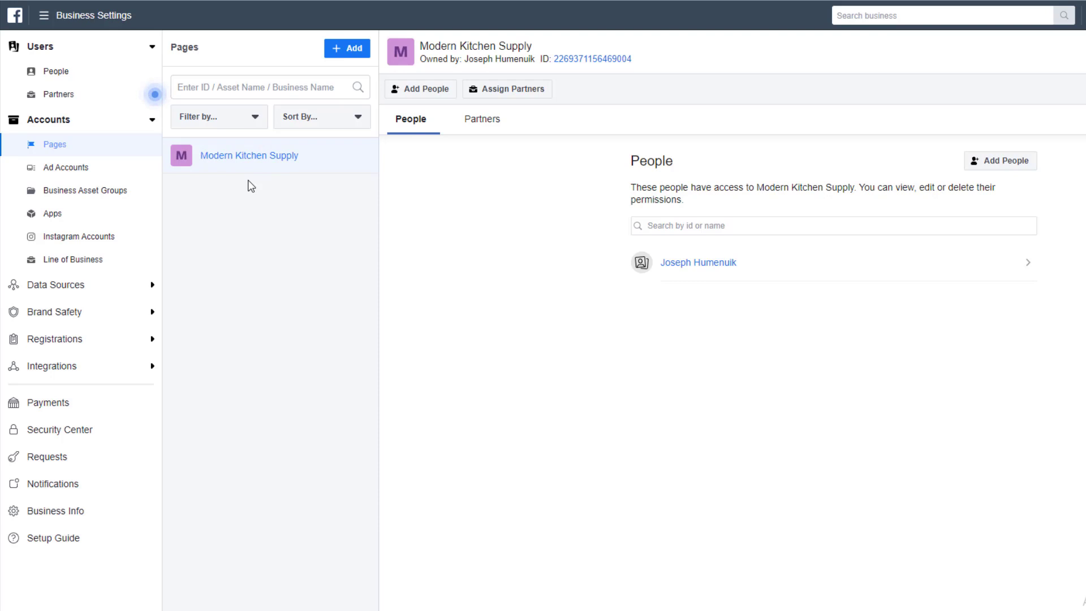
Create a new Brand or Product page named 'The Slouch Buster' in the Brand category.
{"action": "left_click", "coordinate": [351, 50]}
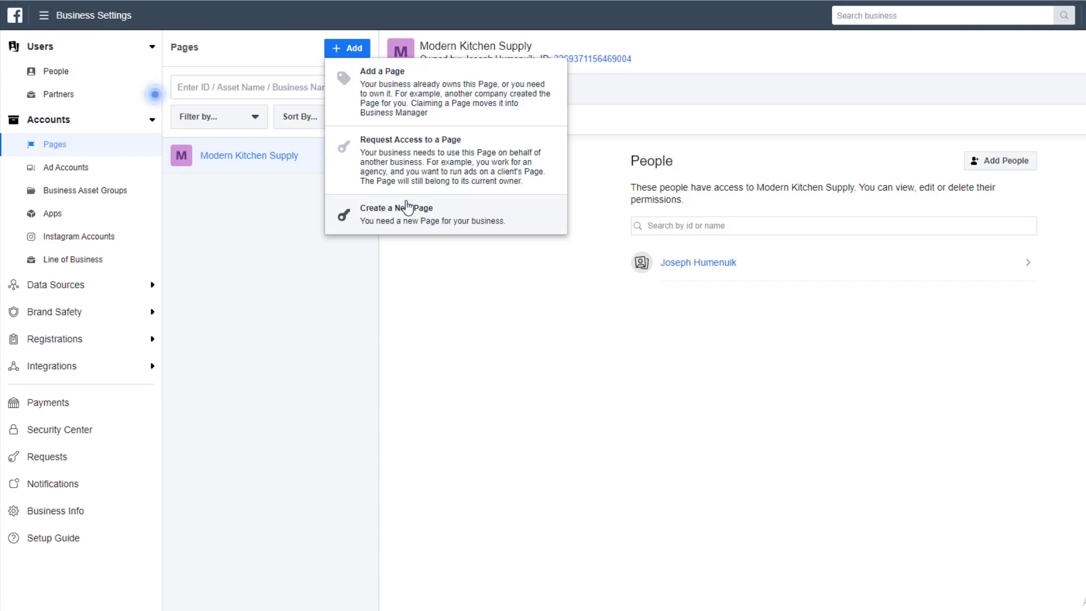
{"action": "left_click", "coordinate": [402, 219]}
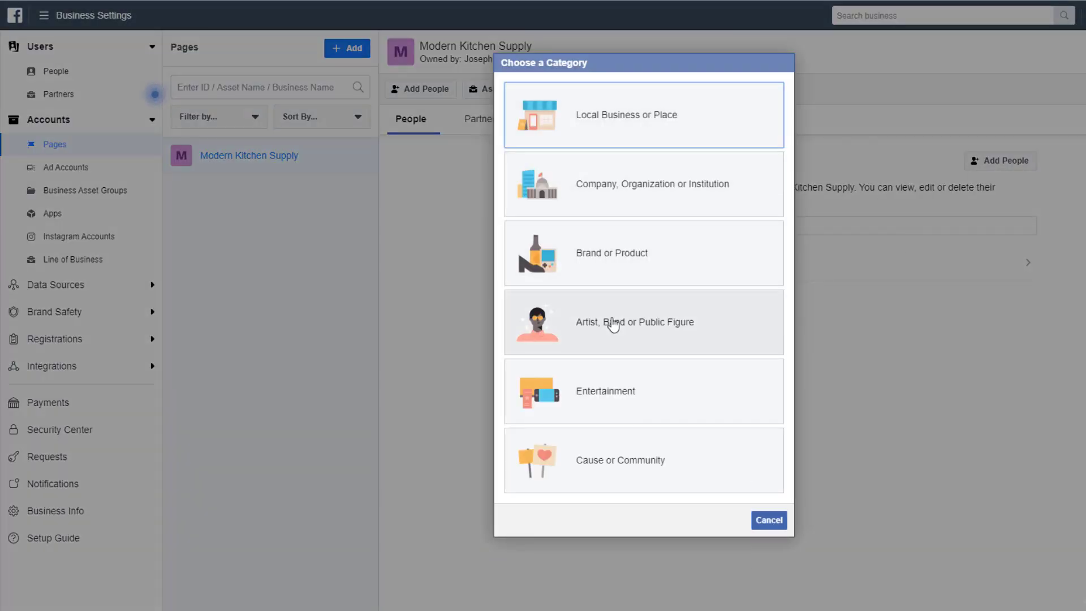
{"action": "left_click", "coordinate": [666, 272]}
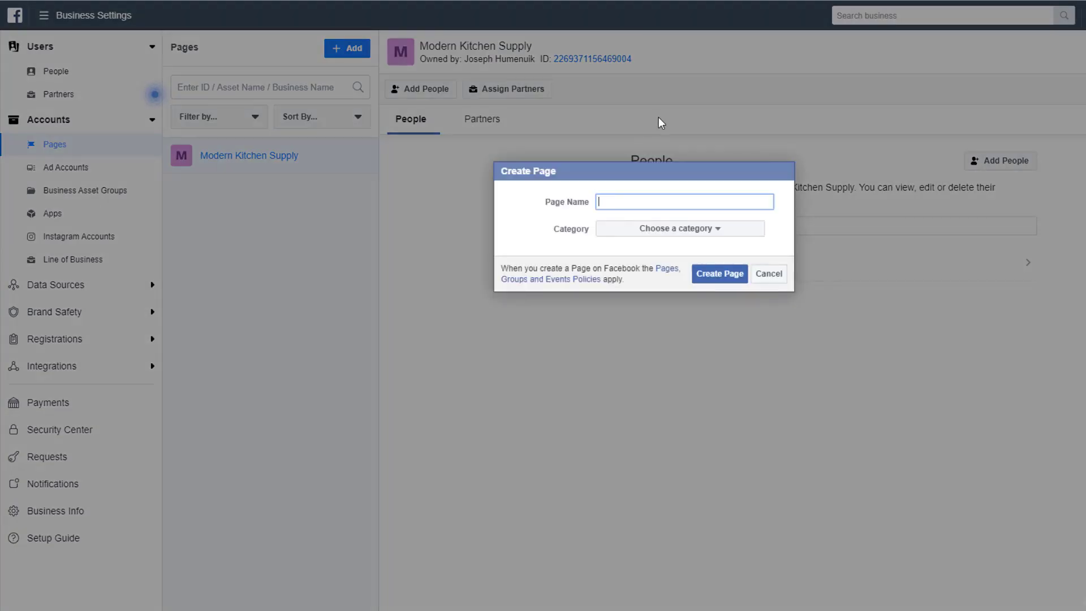
{"action": "type", "text": "The Slouch Buster"}
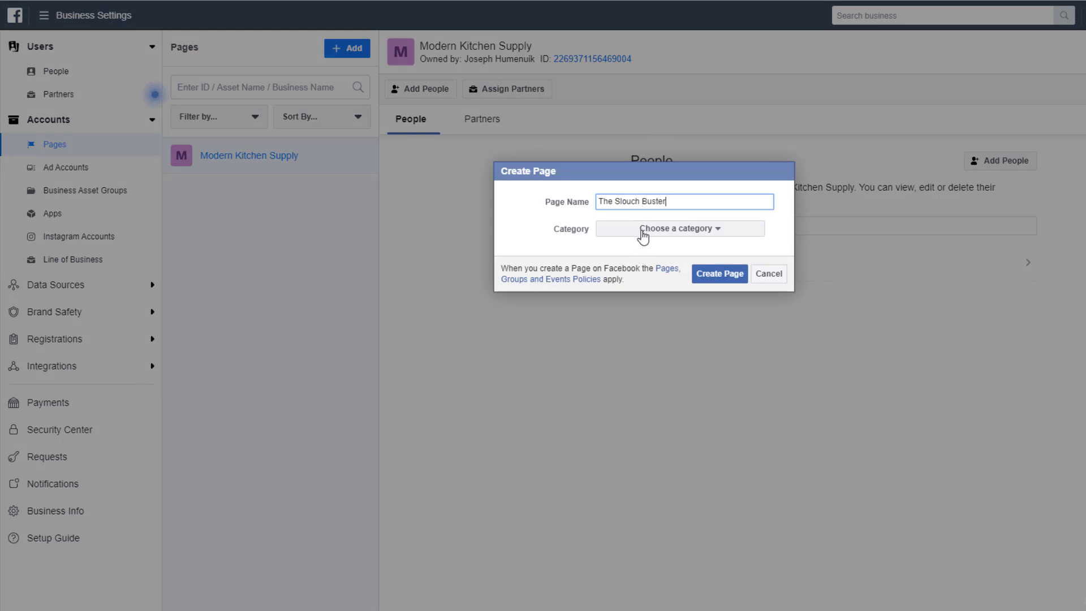
{"action": "left_click", "coordinate": [643, 232]}
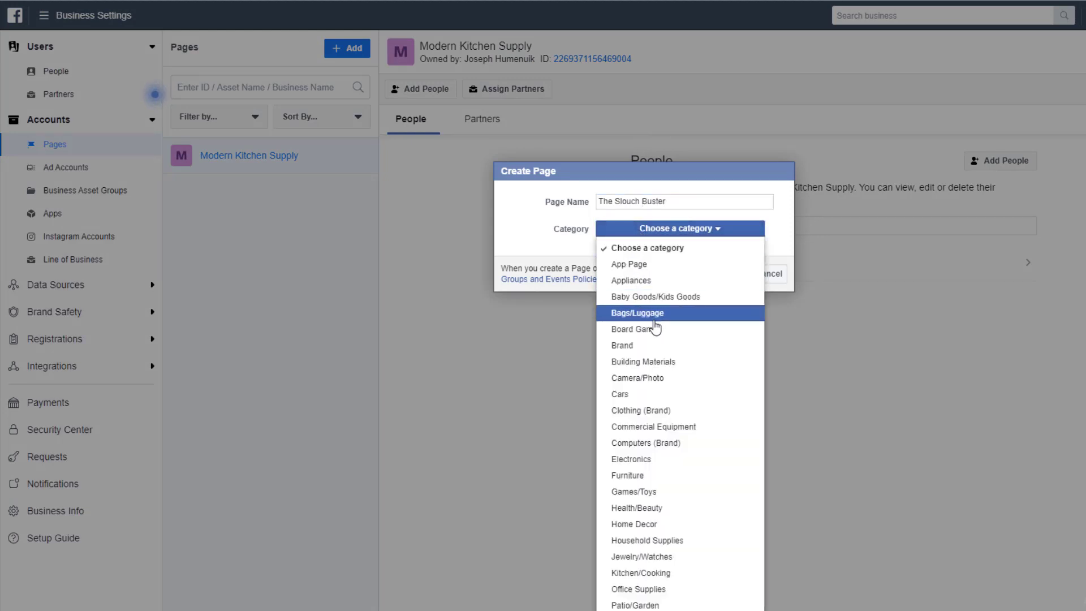
{"action": "scroll", "coordinate": [651, 485], "scroll_direction": "down", "scroll_amount": 3}
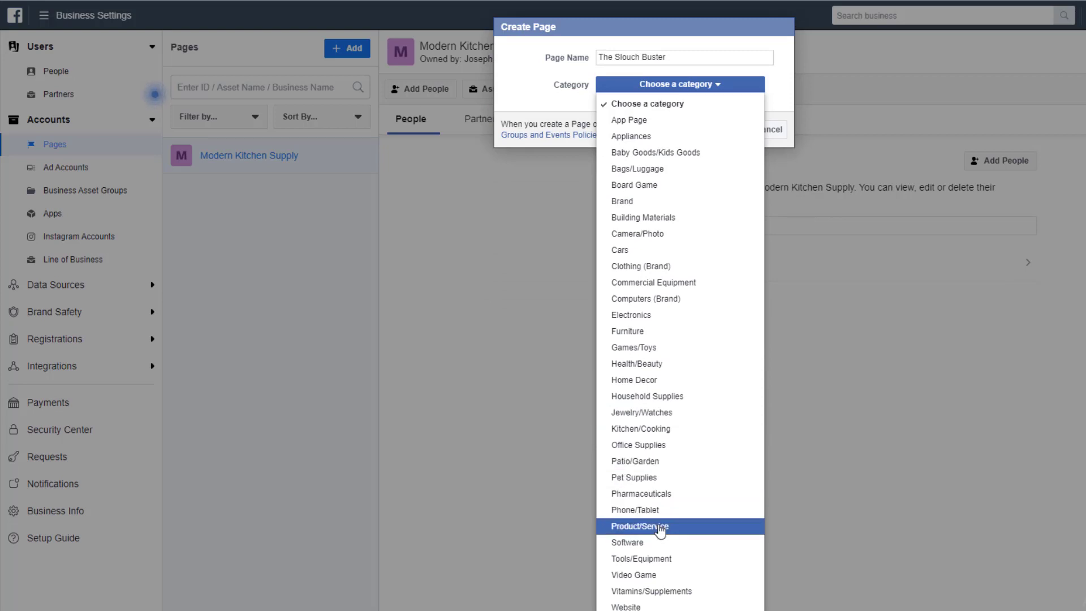
{"action": "left_click", "coordinate": [665, 202]}
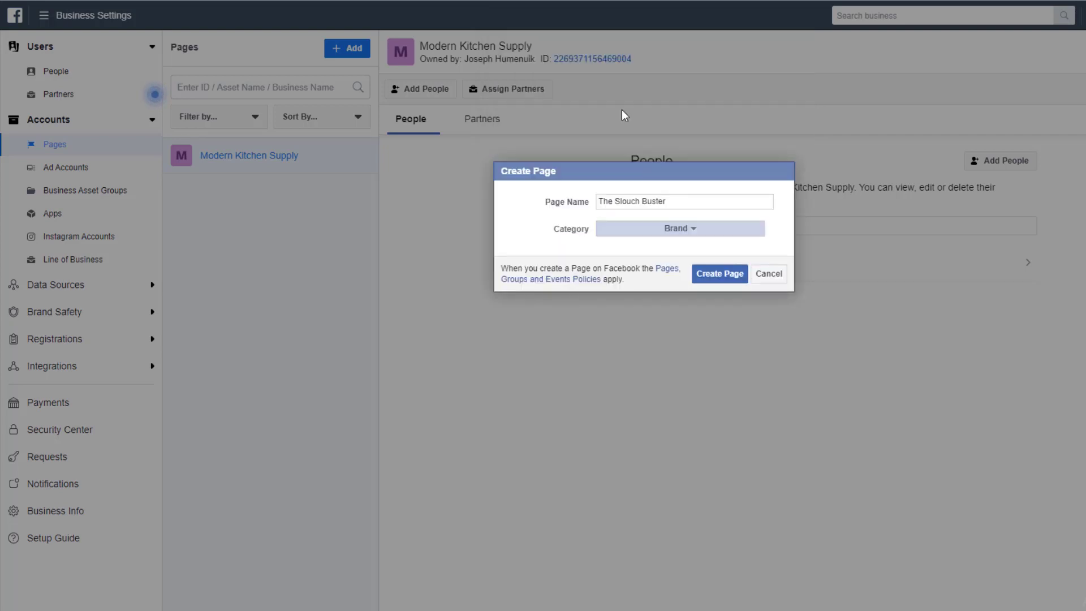
{"action": "left_click", "coordinate": [731, 274]}
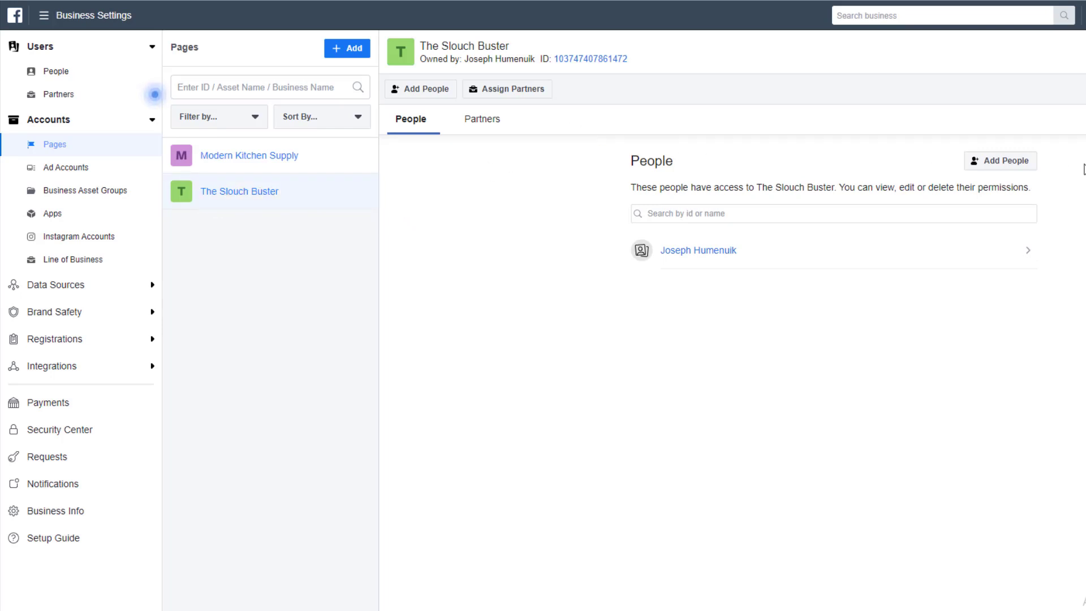
Assign the listed person full Manage Page admin access to The Slouch Buster page.
{"action": "left_click", "coordinate": [985, 169]}
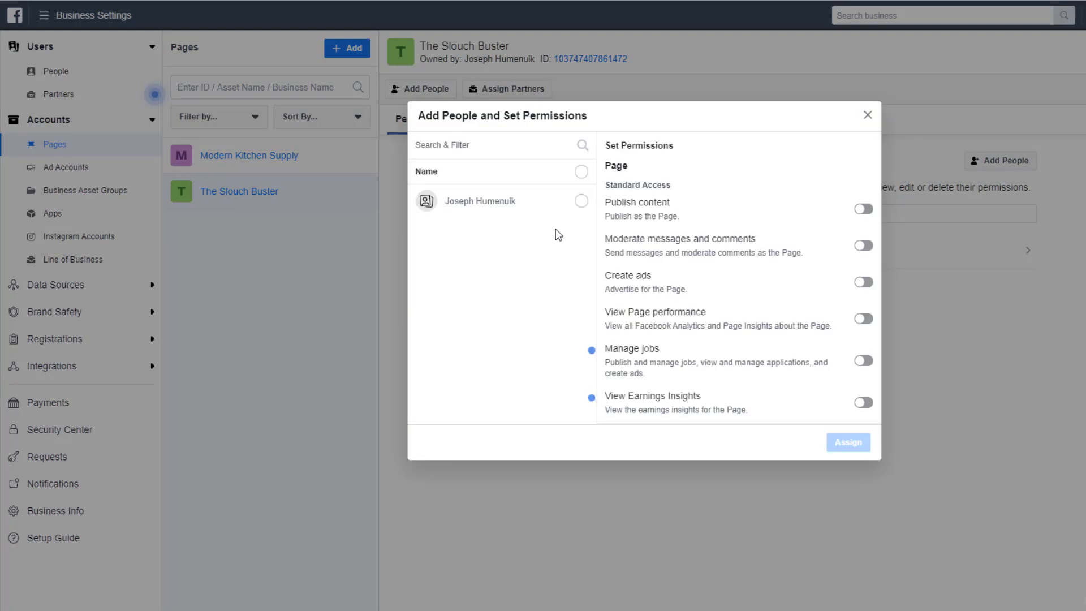
{"action": "scroll", "coordinate": [767, 267], "scroll_direction": "down", "scroll_amount": 2}
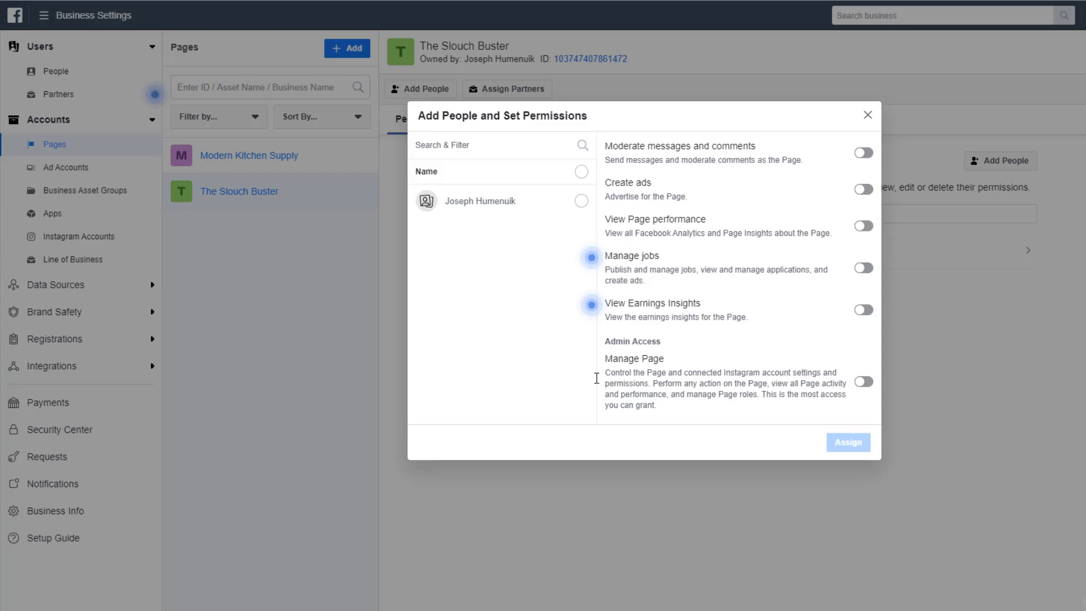
{"action": "left_click_drag", "start_coordinate": [746, 417], "coordinate": [608, 355]}
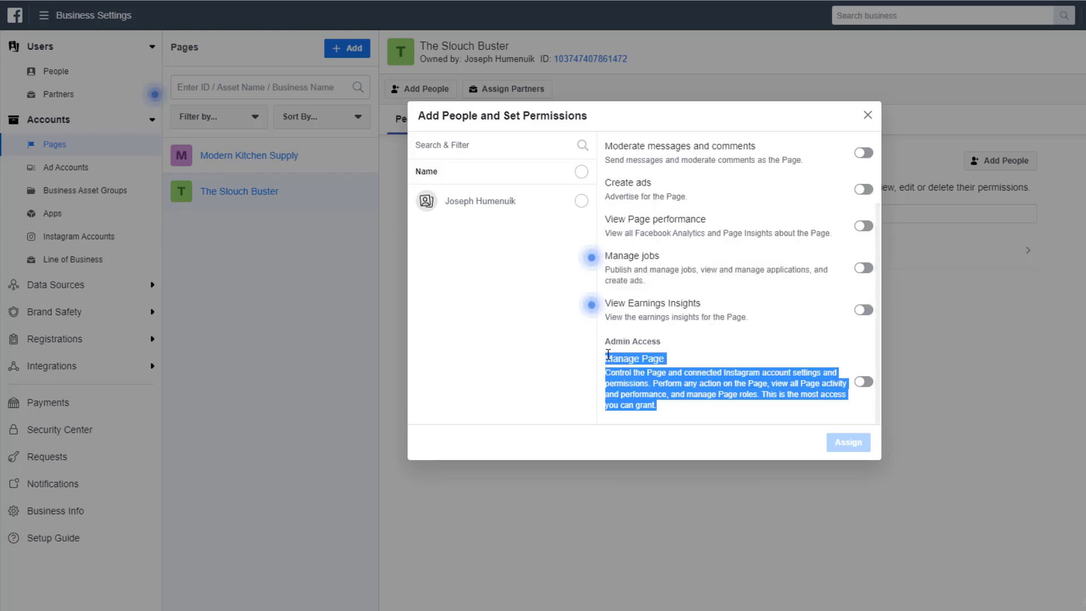
{"action": "left_click", "coordinate": [687, 411]}
{"action": "left_click", "coordinate": [864, 381]}
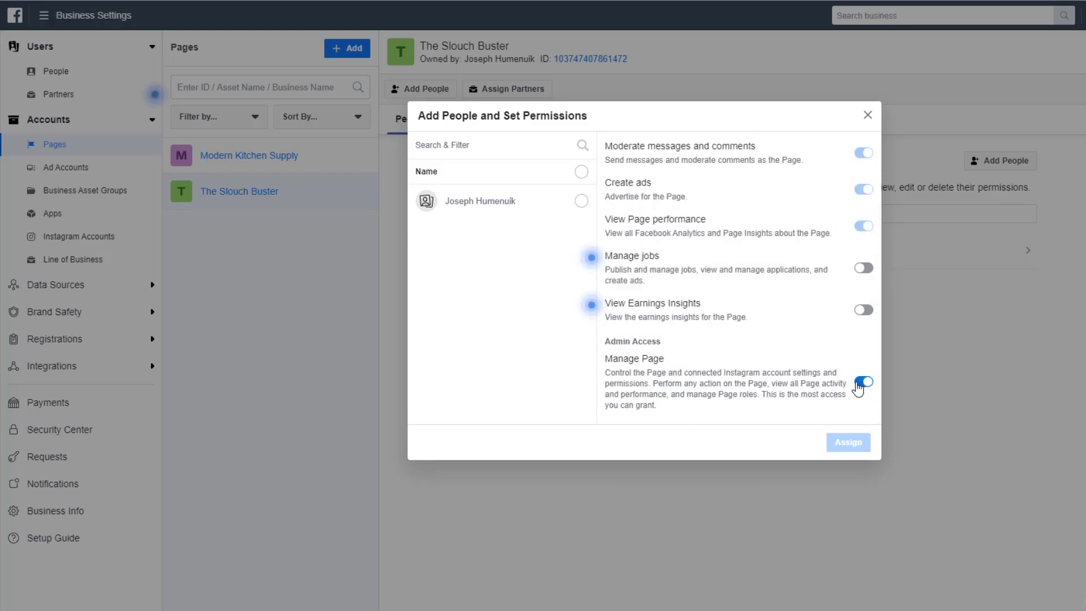
{"action": "scroll", "coordinate": [723, 300], "scroll_direction": "up", "scroll_amount": 2}
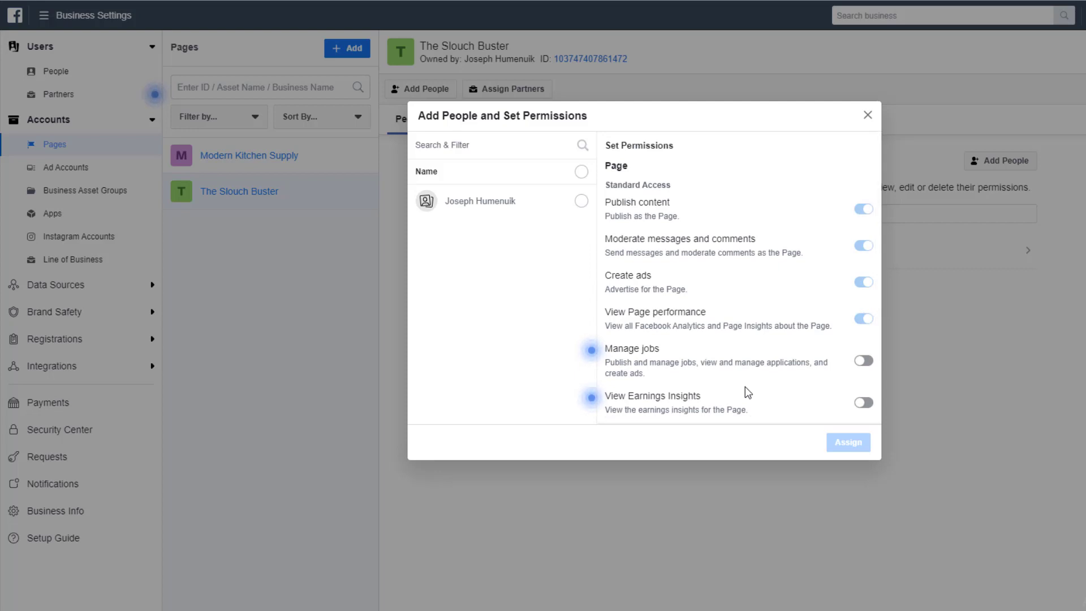
{"action": "left_click_drag", "start_coordinate": [742, 408], "coordinate": [838, 482]}
{"action": "left_click", "coordinate": [481, 201]}
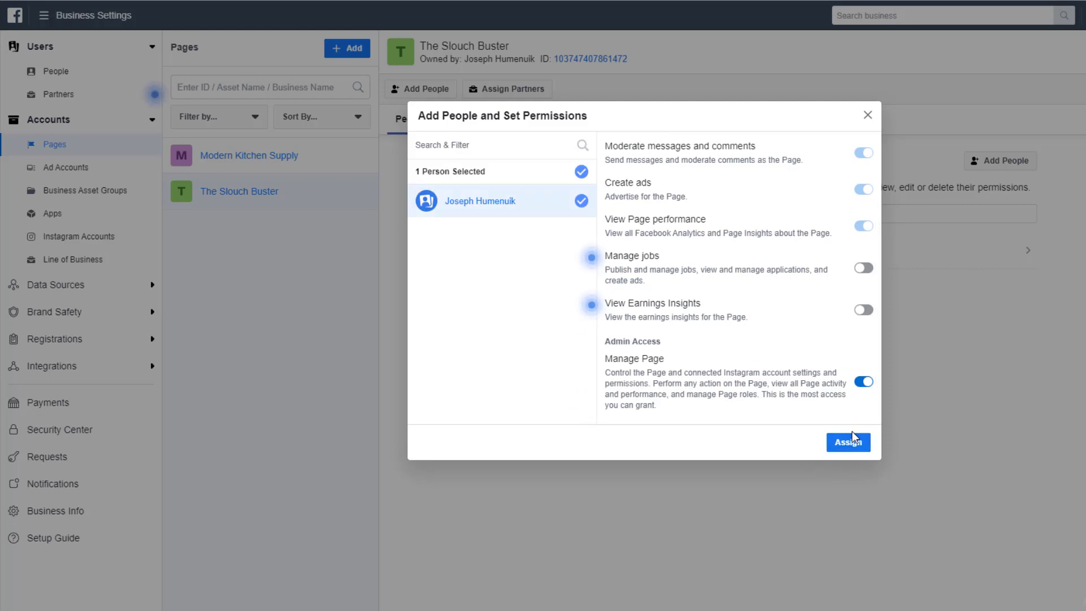
{"action": "left_click", "coordinate": [853, 433]}
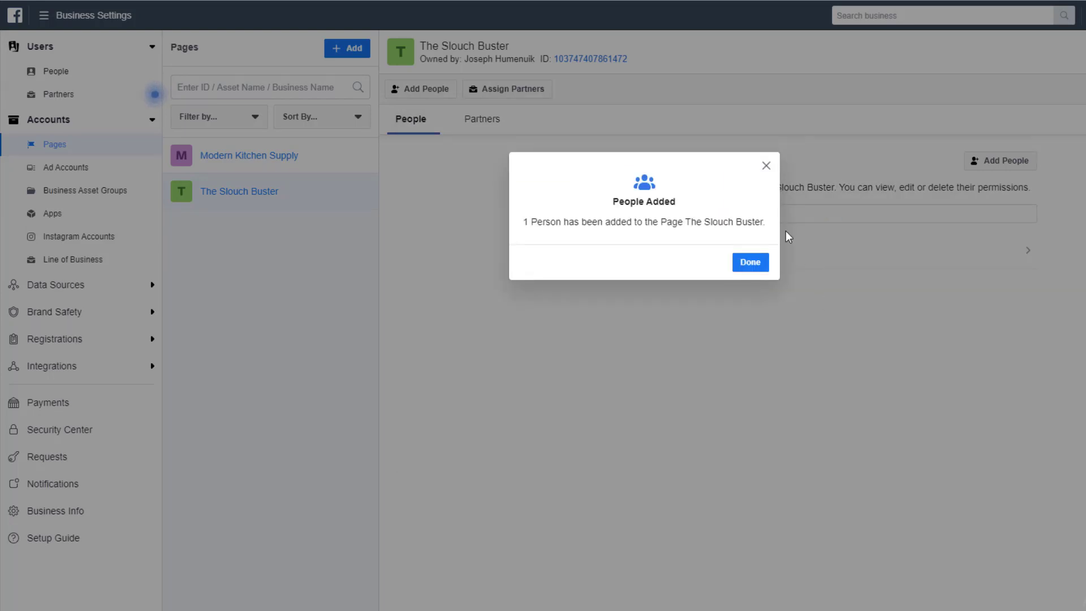
{"action": "left_click", "coordinate": [750, 263]}
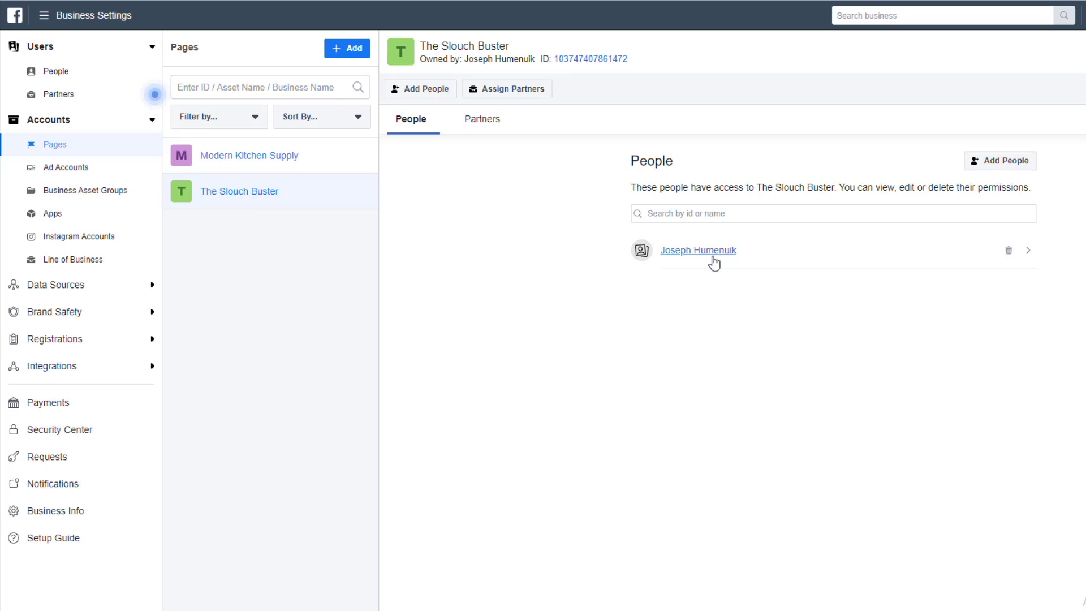
Start a new ad account named 'The Slouch Buster - Ad Acct #1'.
{"action": "left_click", "coordinate": [90, 168]}
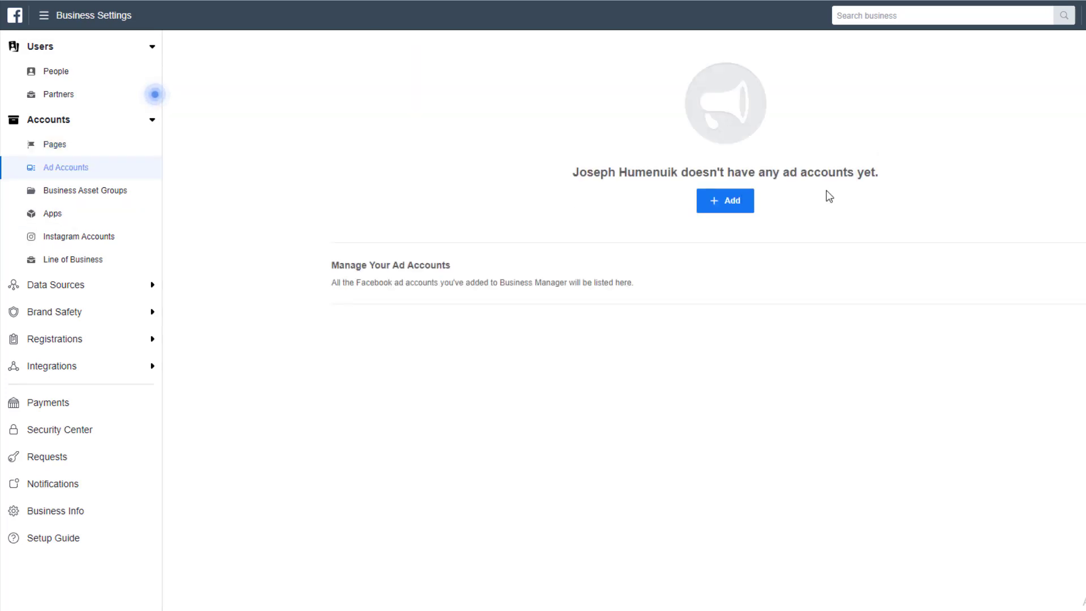
{"action": "left_click", "coordinate": [730, 205]}
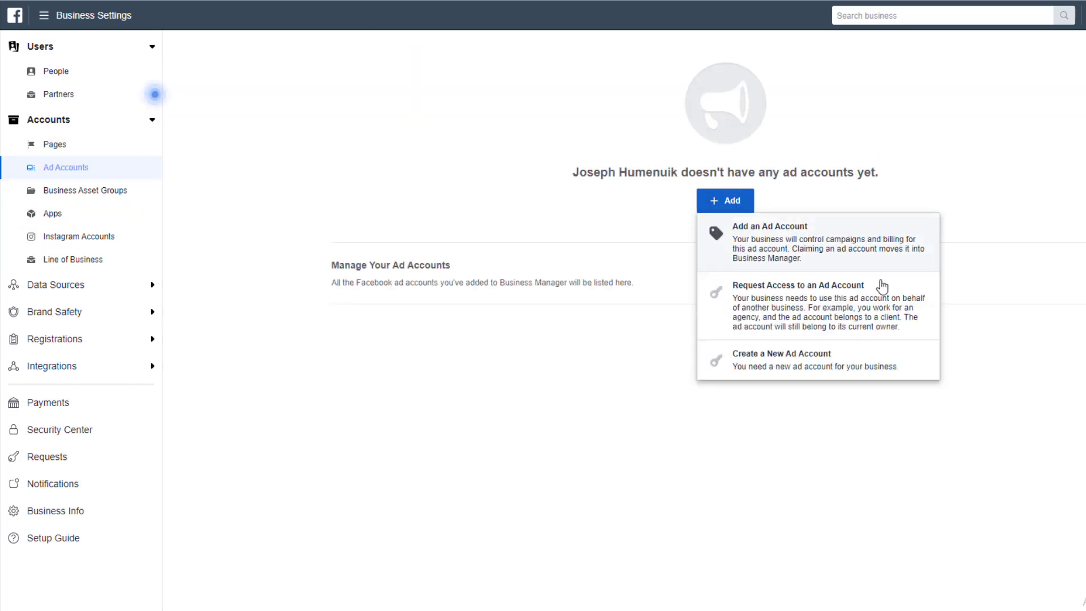
{"action": "left_click", "coordinate": [802, 371]}
{"action": "left_click", "coordinate": [727, 349]}
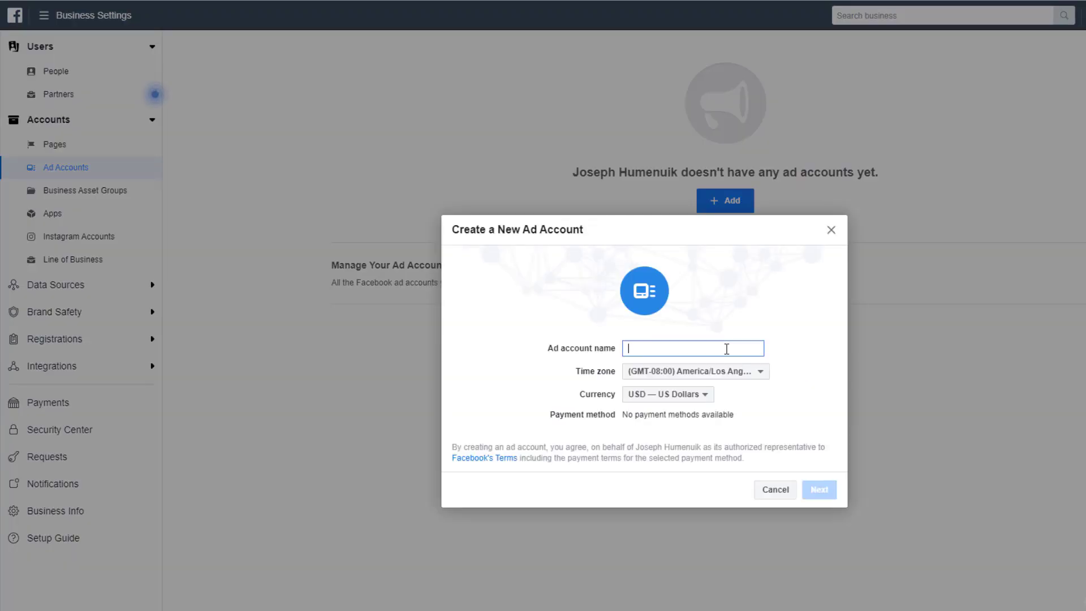
{"action": "type", "text": "The Slou"}
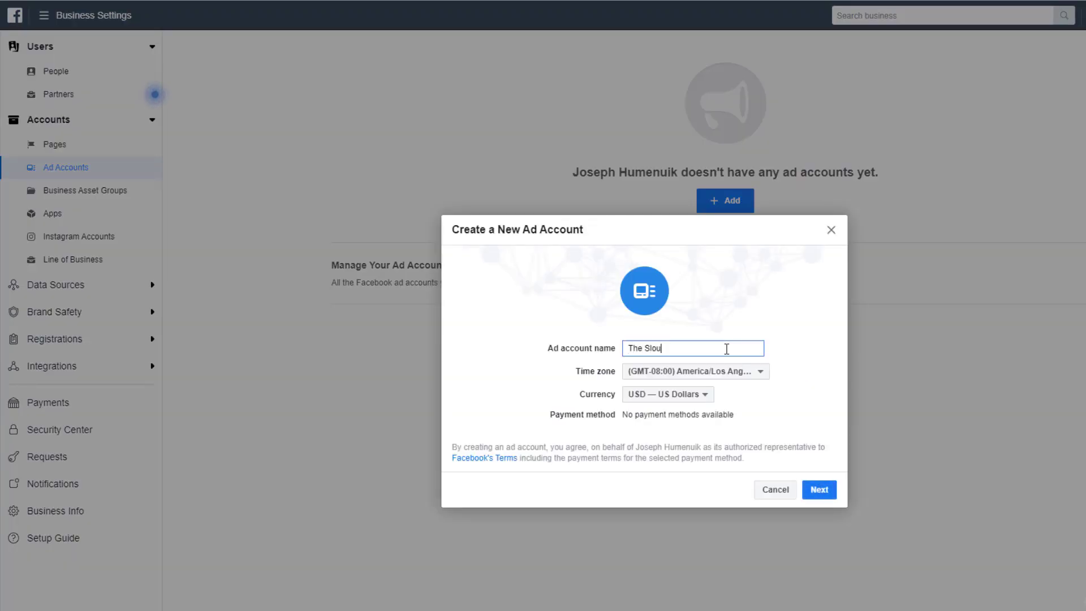
{"action": "type", "text": "ch Buster - Ad Acct #1"}
Set the ad account's time zone to (GMT-05:00) America/New York.
{"action": "left_click", "coordinate": [732, 372]}
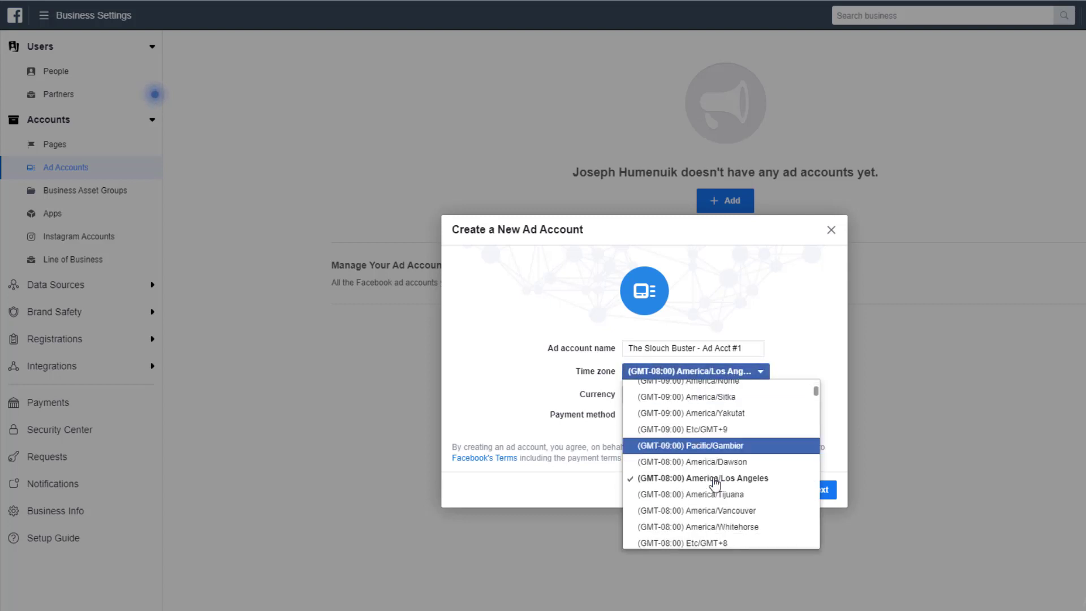
{"action": "scroll", "coordinate": [715, 483], "scroll_direction": "down", "scroll_amount": 12}
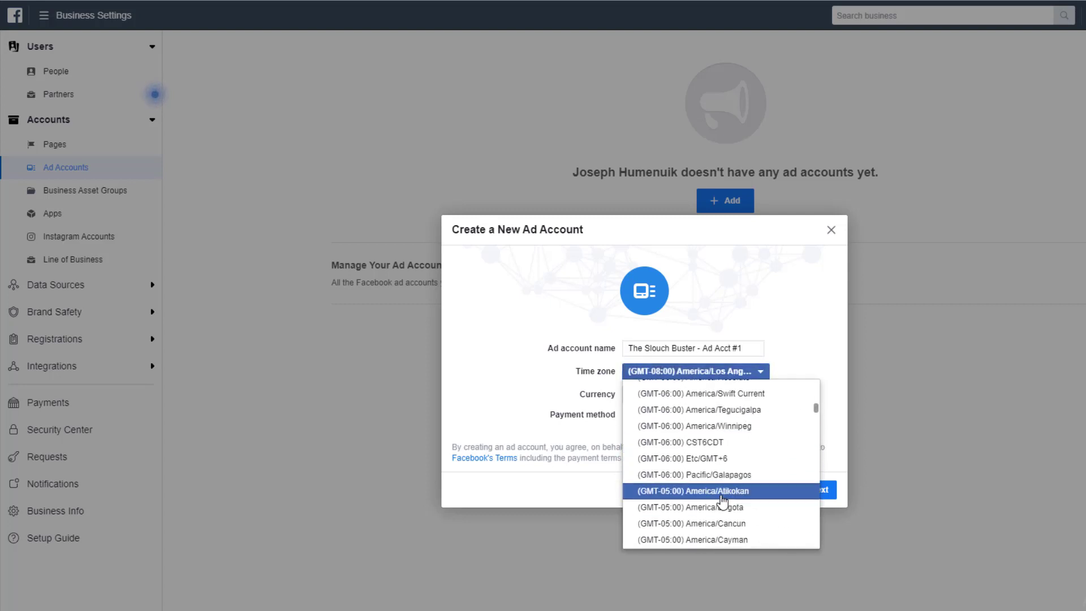
{"action": "scroll", "coordinate": [723, 501], "scroll_direction": "down", "scroll_amount": 5}
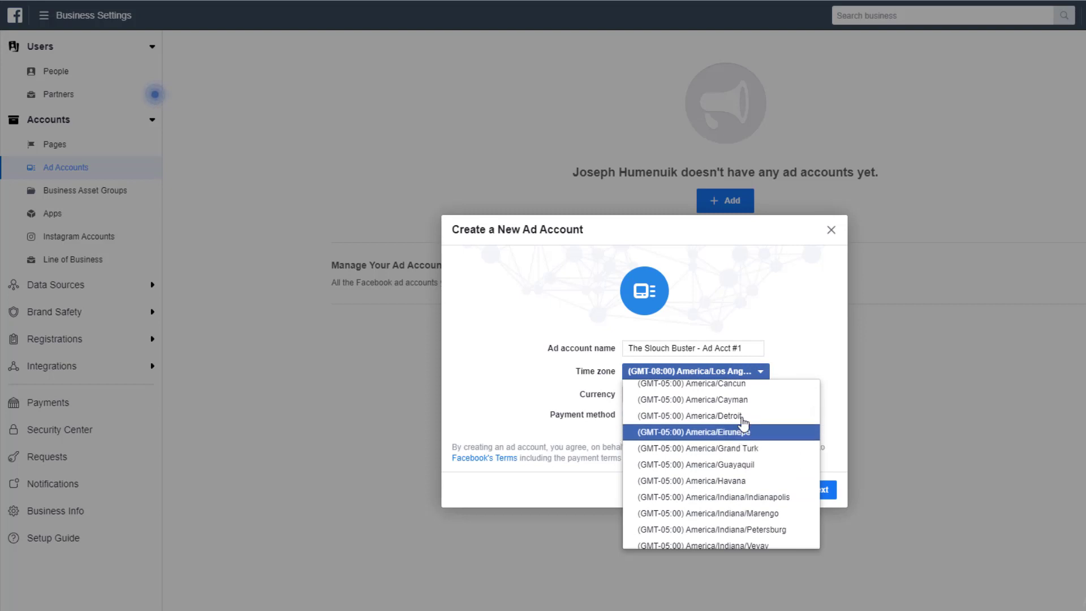
{"action": "scroll", "coordinate": [738, 498], "scroll_direction": "down", "scroll_amount": 3}
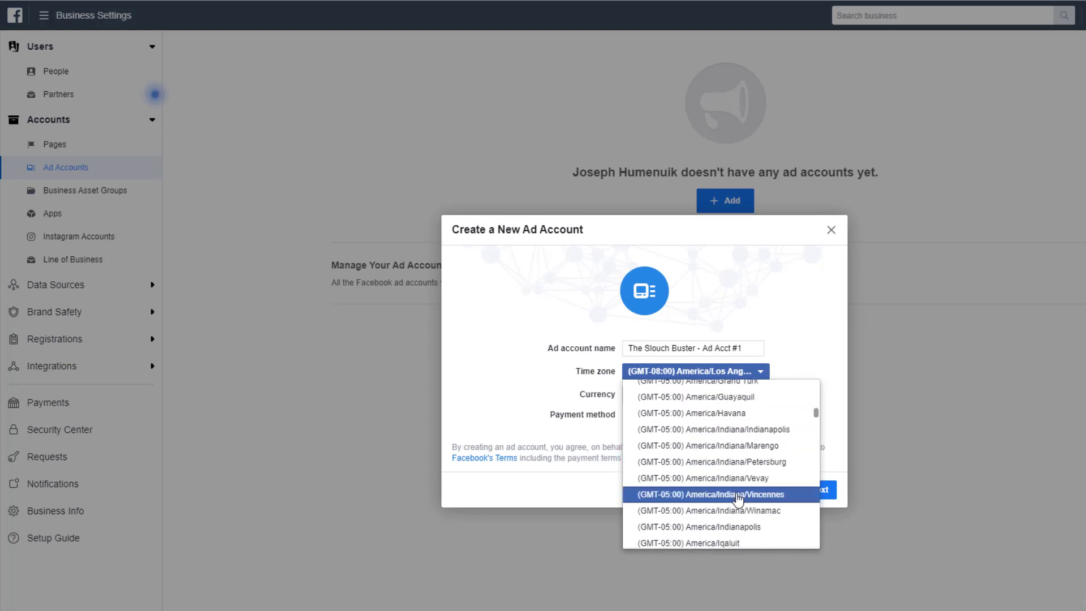
{"action": "scroll", "coordinate": [738, 497], "scroll_direction": "down", "scroll_amount": 3}
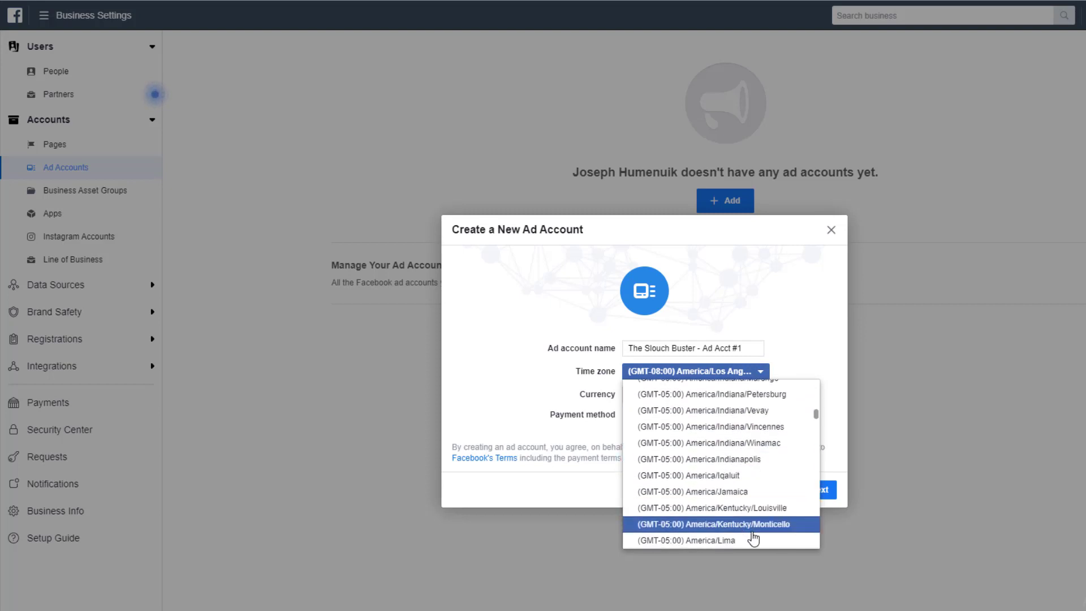
{"action": "scroll", "coordinate": [746, 515], "scroll_direction": "down", "scroll_amount": 5}
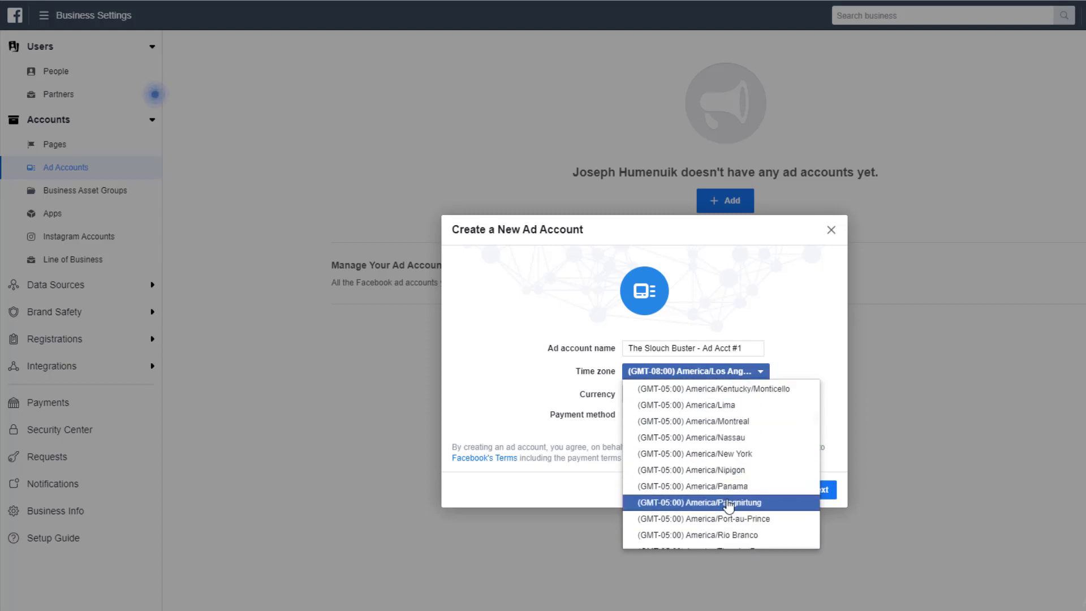
{"action": "scroll", "coordinate": [730, 498], "scroll_direction": "down", "scroll_amount": 5}
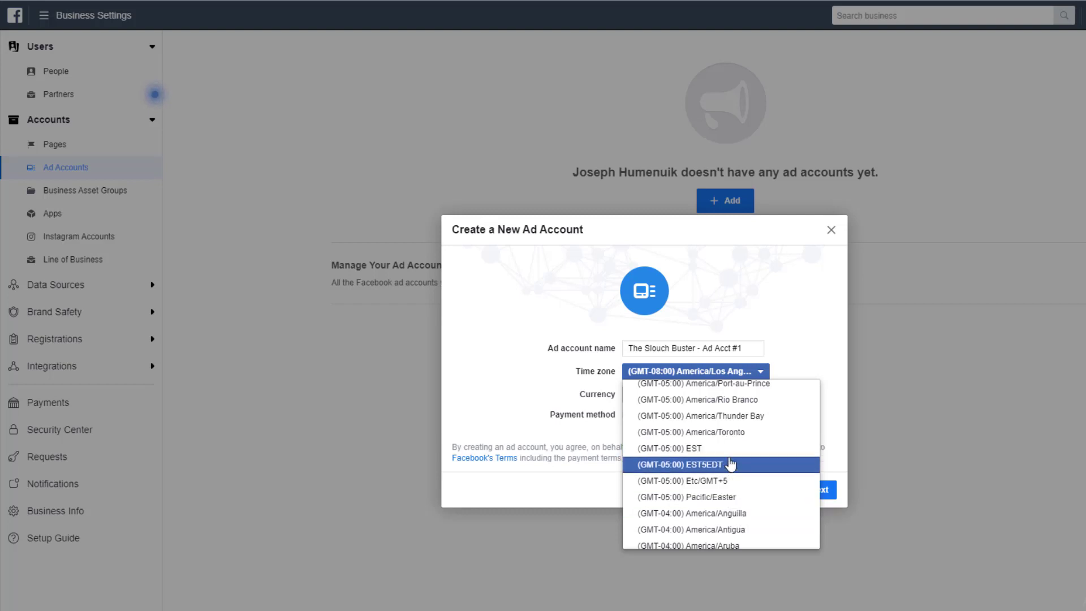
{"action": "scroll", "coordinate": [734, 463], "scroll_direction": "up", "scroll_amount": 2}
{"action": "scroll", "coordinate": [758, 497], "scroll_direction": "up", "scroll_amount": 2}
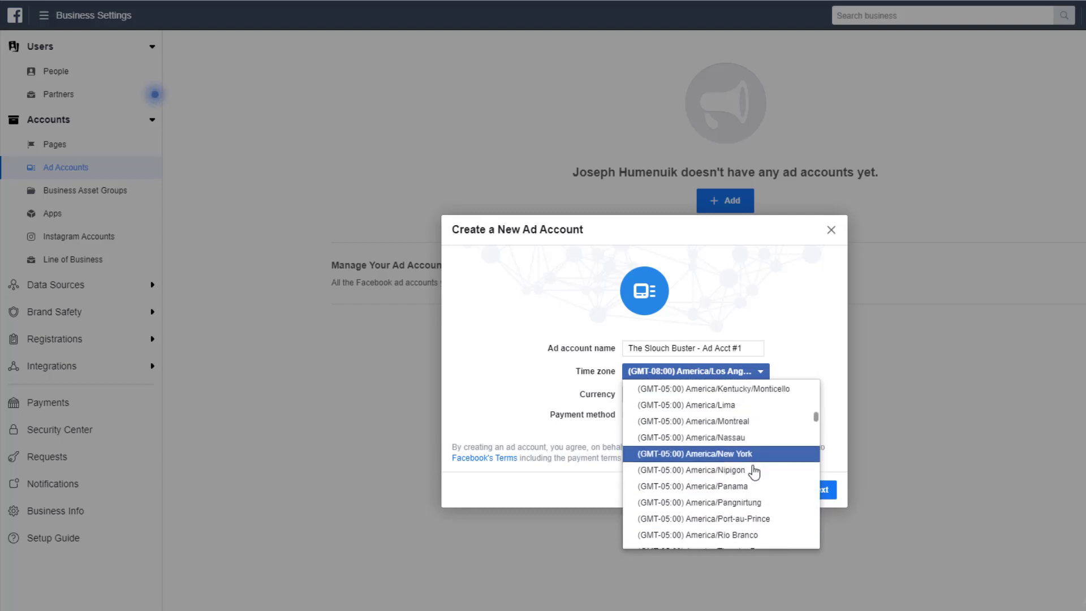
{"action": "left_click", "coordinate": [745, 447]}
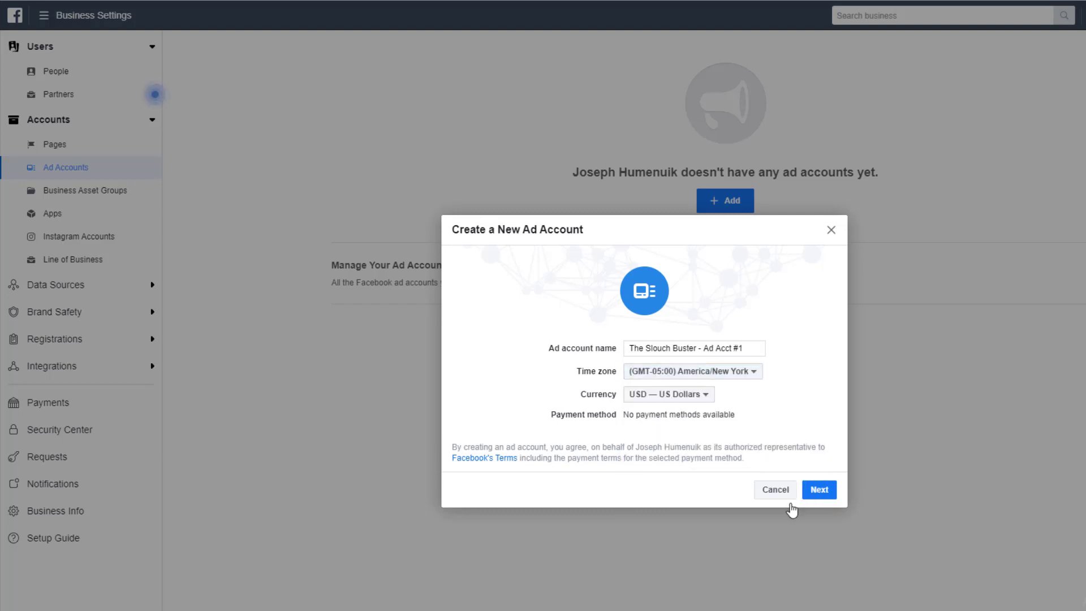
Create the ad account, marking it as used for your own business.
{"action": "left_click", "coordinate": [821, 490]}
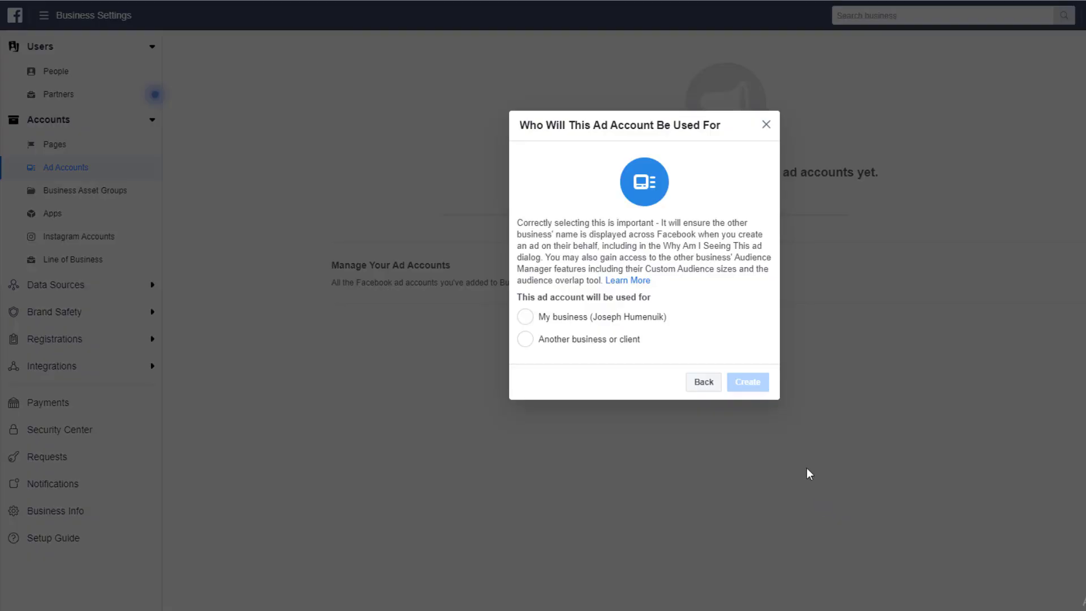
{"action": "left_click", "coordinate": [581, 326]}
{"action": "left_click", "coordinate": [743, 379]}
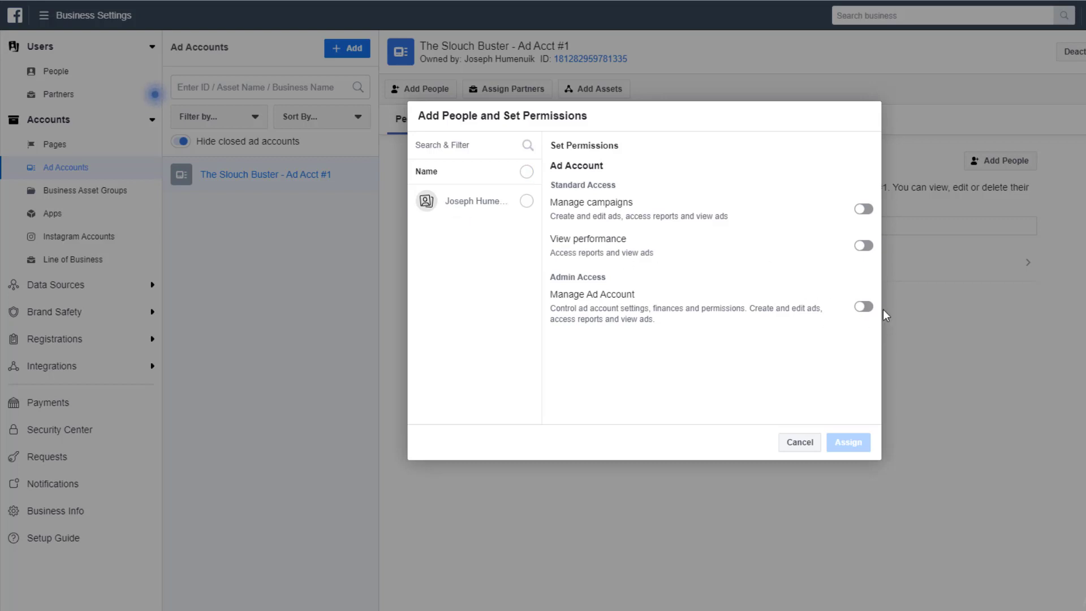
Give the business owner full Manage Ad Account access to the new ad account.
{"action": "left_click", "coordinate": [863, 306]}
{"action": "left_click", "coordinate": [525, 202]}
{"action": "left_click", "coordinate": [849, 442]}
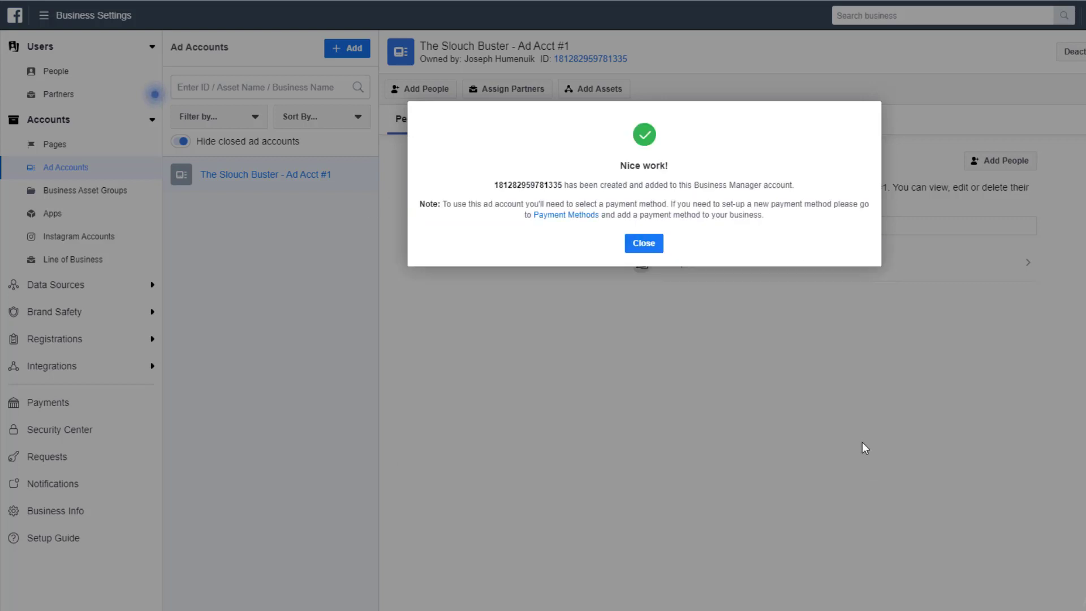
{"action": "left_click", "coordinate": [649, 245]}
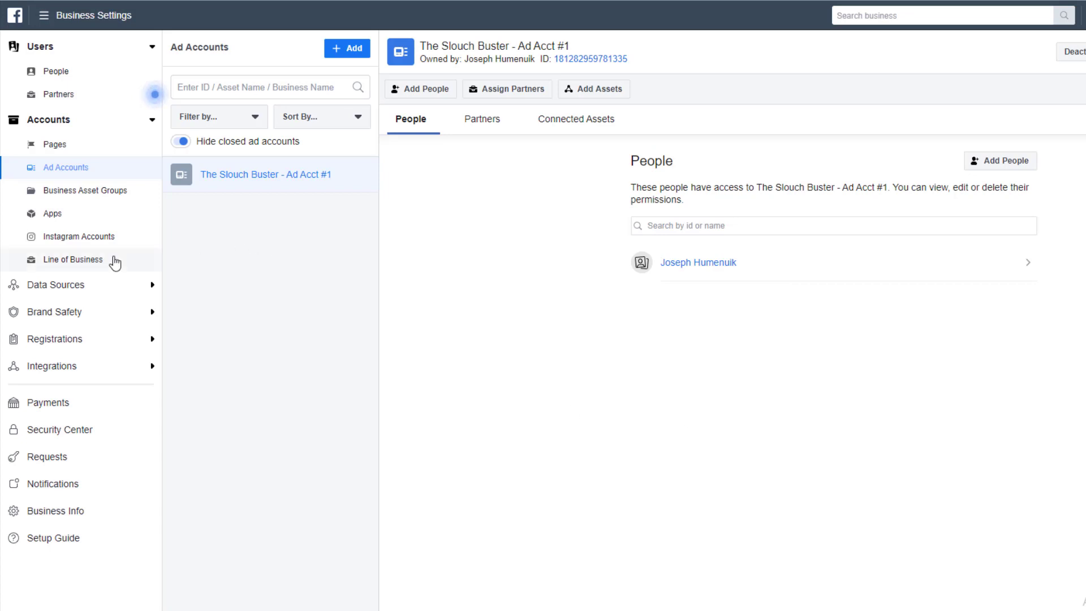
Create a pixel named 'The Slouch Buster' under Data Sources and choose to set it up now.
{"action": "left_click", "coordinate": [75, 287]}
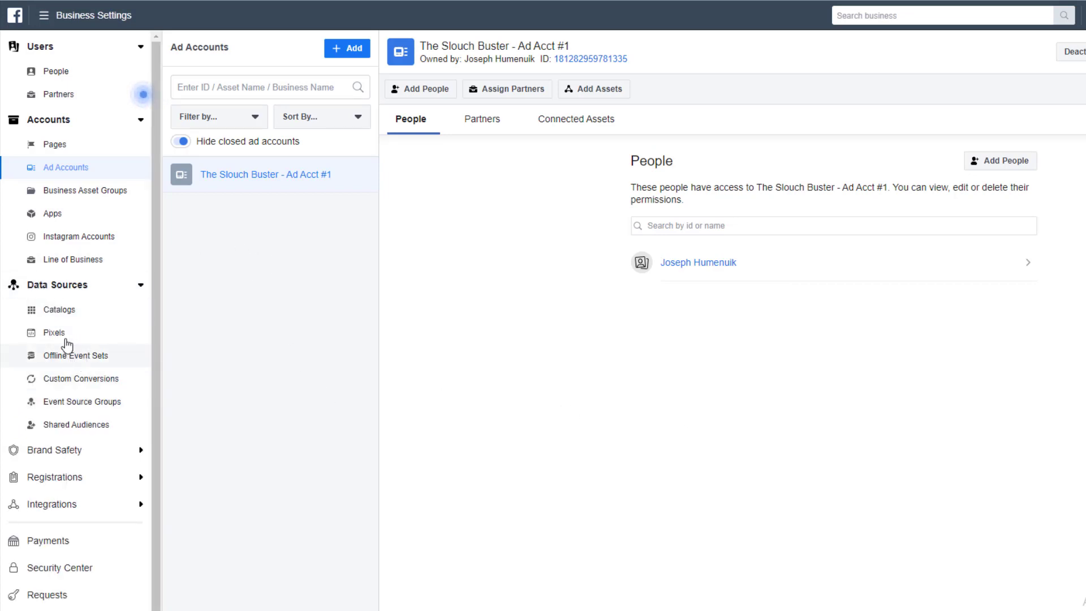
{"action": "left_click", "coordinate": [67, 340]}
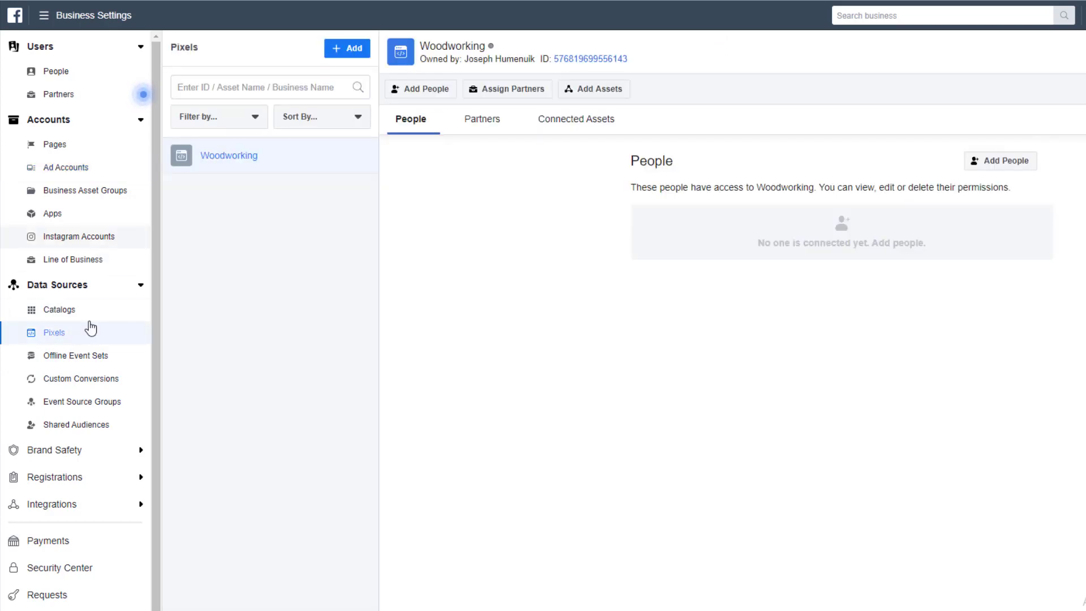
{"action": "left_click", "coordinate": [340, 55]}
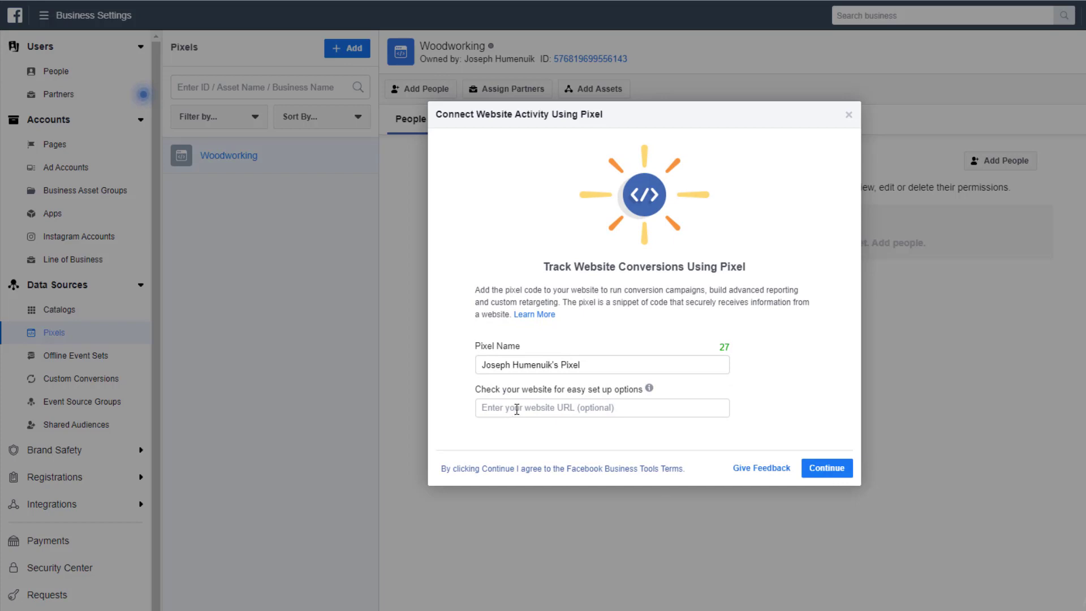
{"action": "type", "text": "The Slouch Buster"}
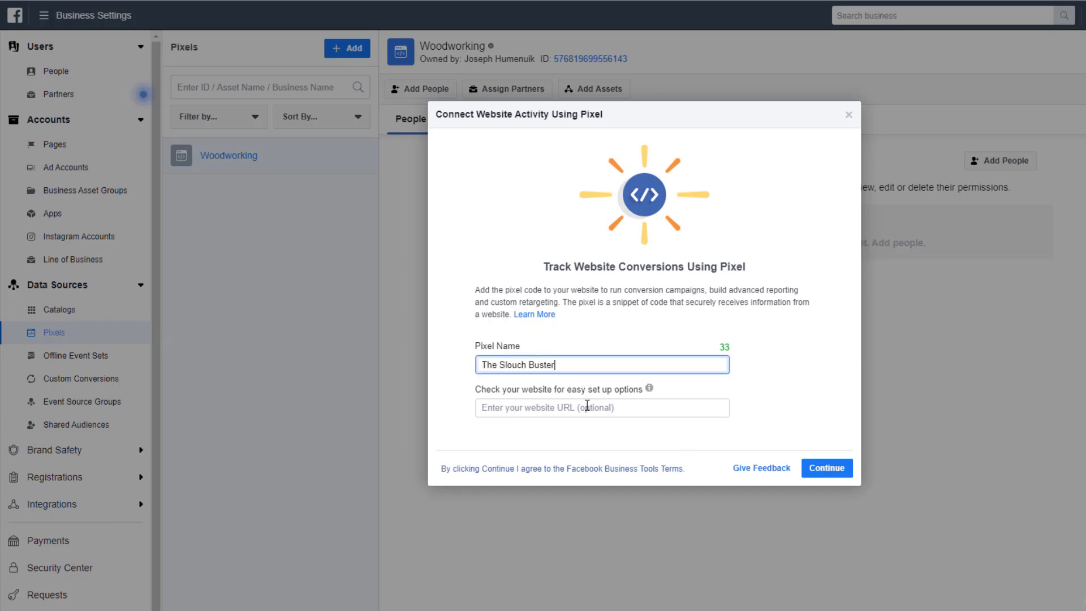
{"action": "left_click", "coordinate": [831, 473]}
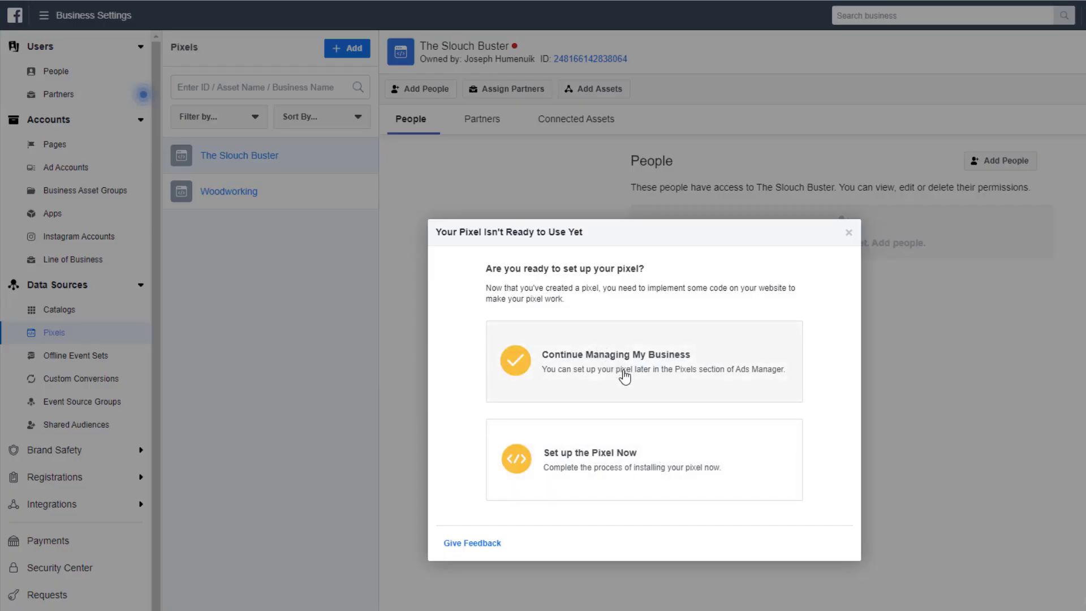
{"action": "left_click", "coordinate": [622, 471]}
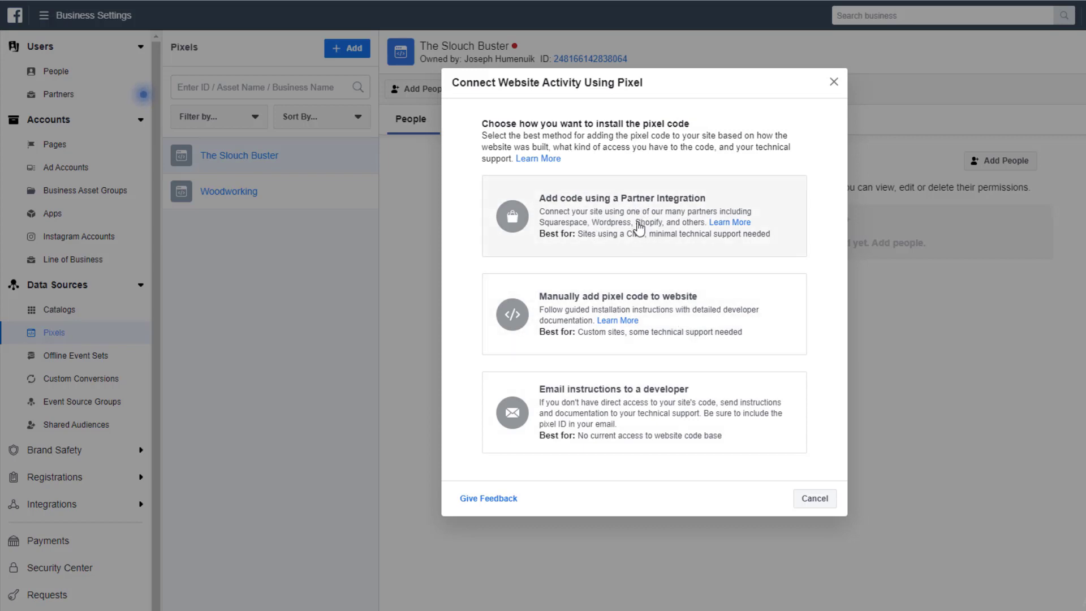
Choose manual installation and copy The Slouch Buster pixel's base code to the clipboard.
{"action": "left_click", "coordinate": [662, 314]}
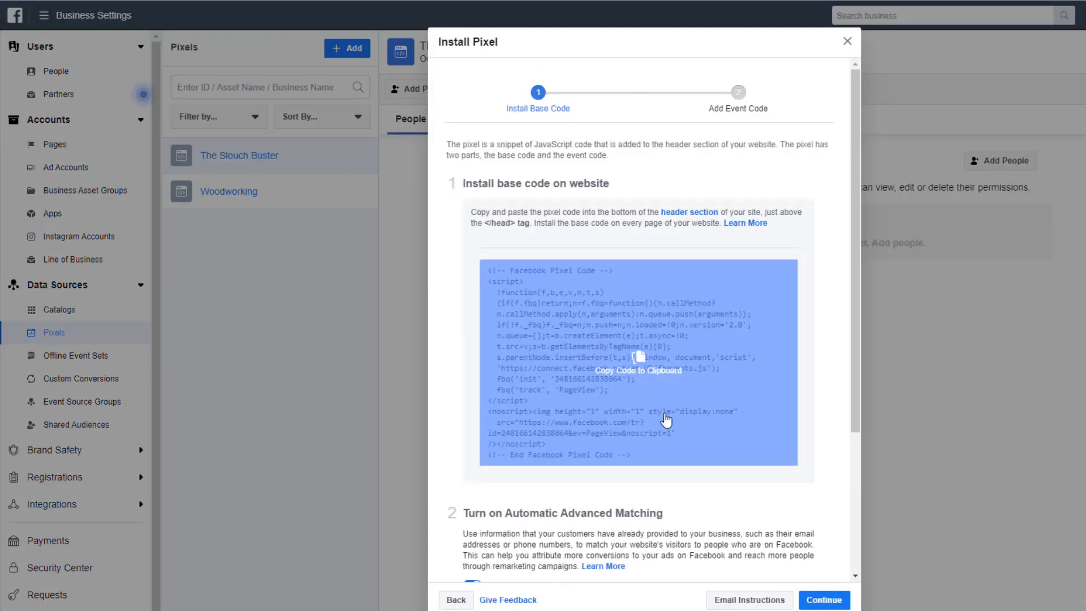
{"action": "left_click", "coordinate": [666, 419]}
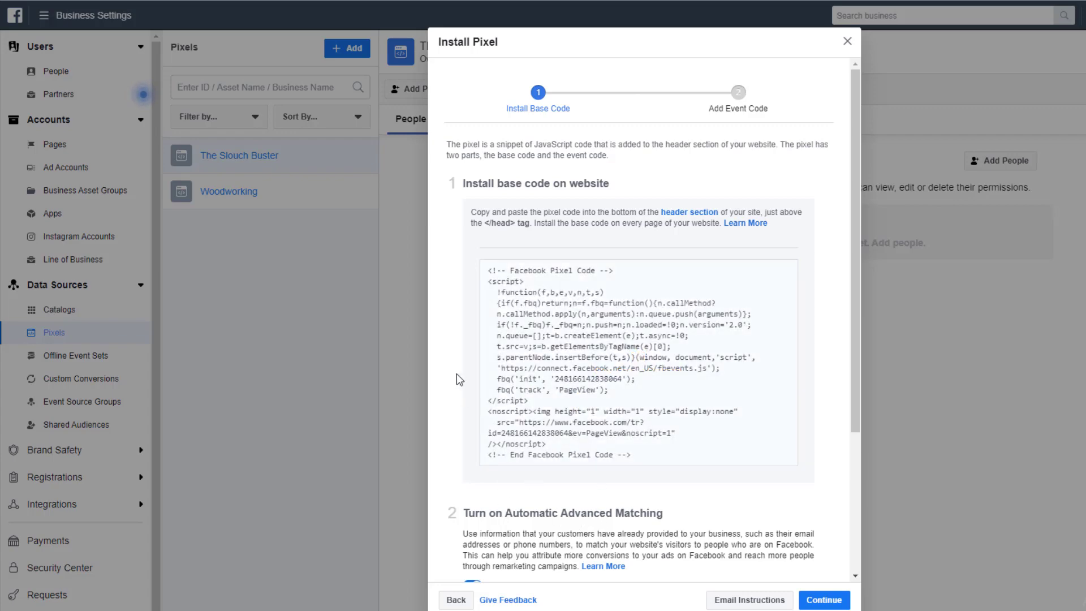
{"action": "mouse_move", "coordinate": [509, 399]}
{"action": "scroll", "coordinate": [615, 396], "scroll_direction": "down", "scroll_amount": 3}
{"action": "scroll", "coordinate": [616, 412], "scroll_direction": "up", "scroll_amount": 3}
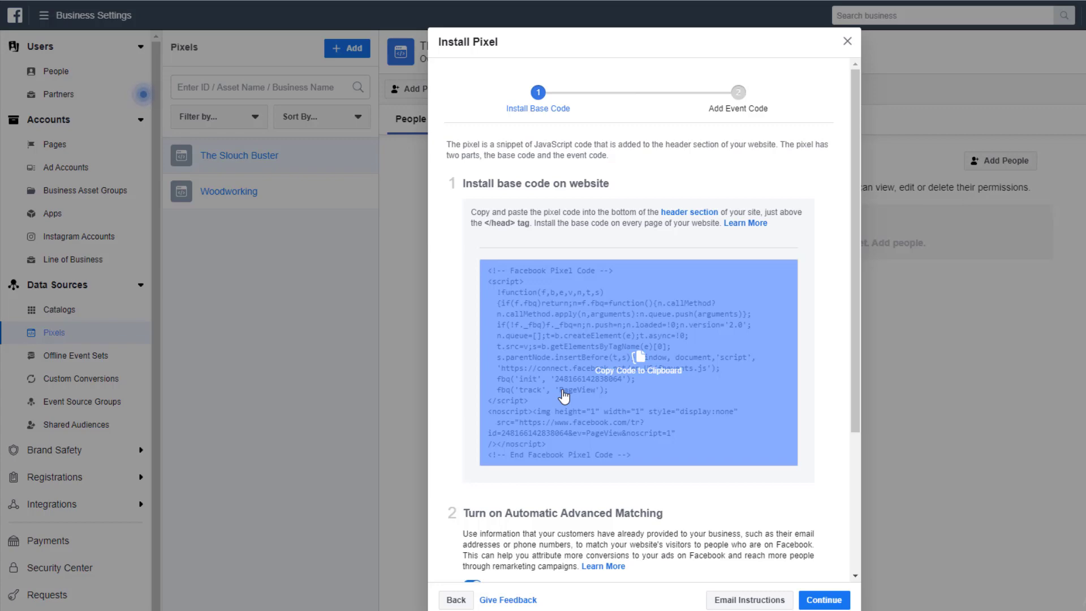
{"action": "scroll", "coordinate": [631, 525], "scroll_direction": "down", "scroll_amount": 3}
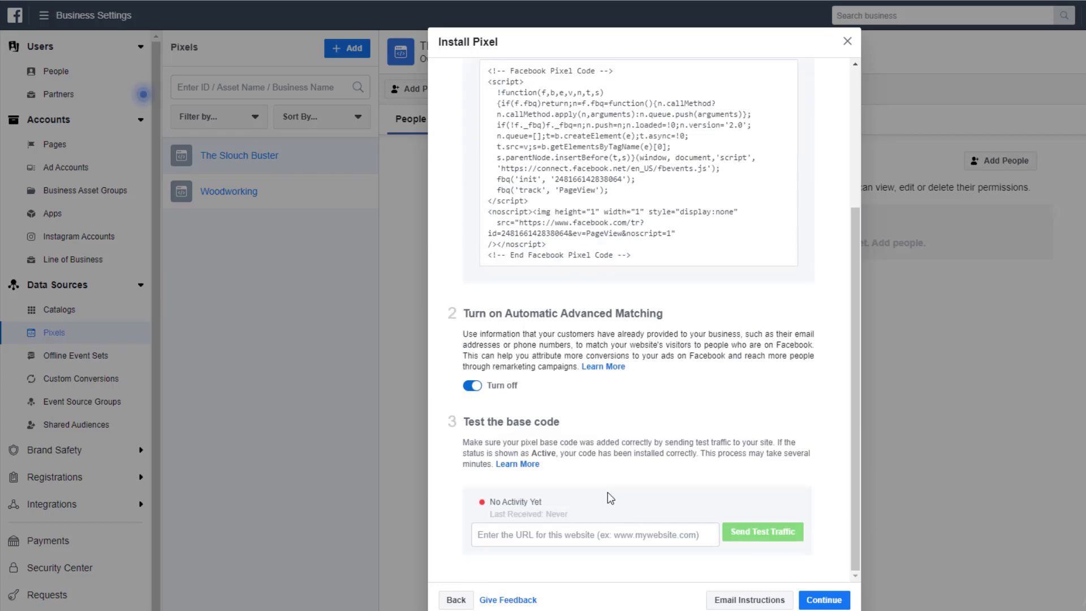
Scroll back up through the pixel installation instructions.
{"action": "scroll", "coordinate": [610, 495], "scroll_direction": "up", "scroll_amount": 3}
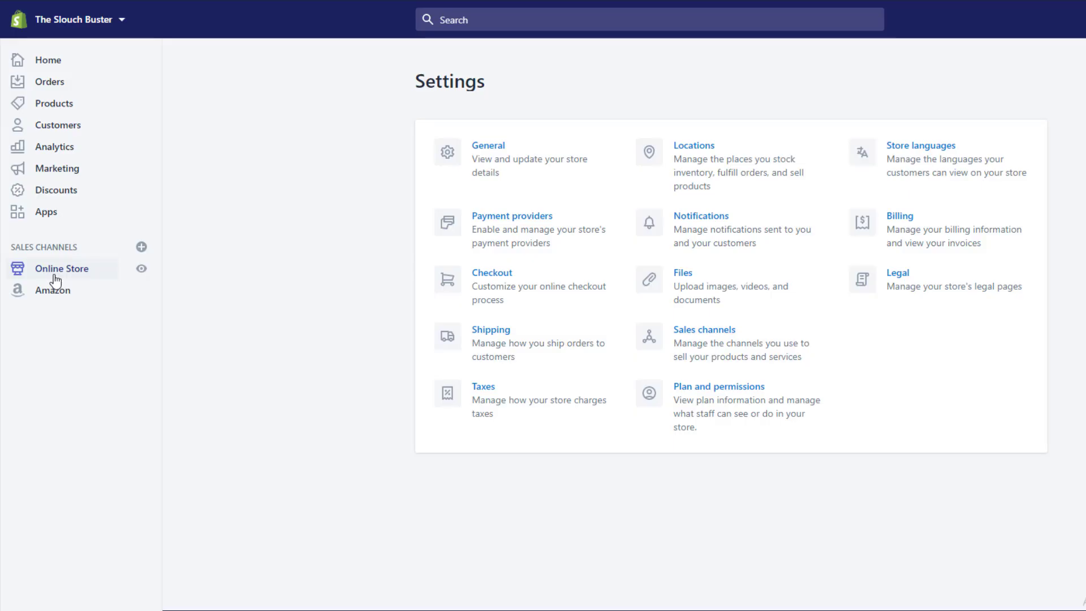
Open Shopify's Online Store preferences and undo the pixel code mistakenly pasted into the homepage meta description.
{"action": "left_click", "coordinate": [51, 271]}
{"action": "left_click", "coordinate": [50, 390]}
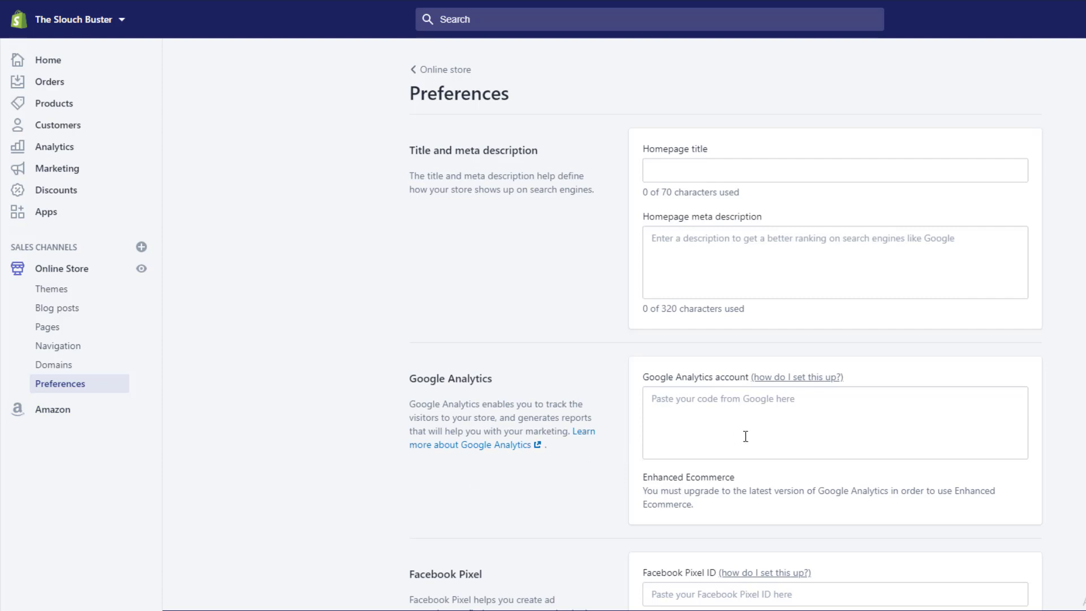
{"action": "left_click", "coordinate": [717, 249]}
{"action": "key", "text": "ctrl+v"}
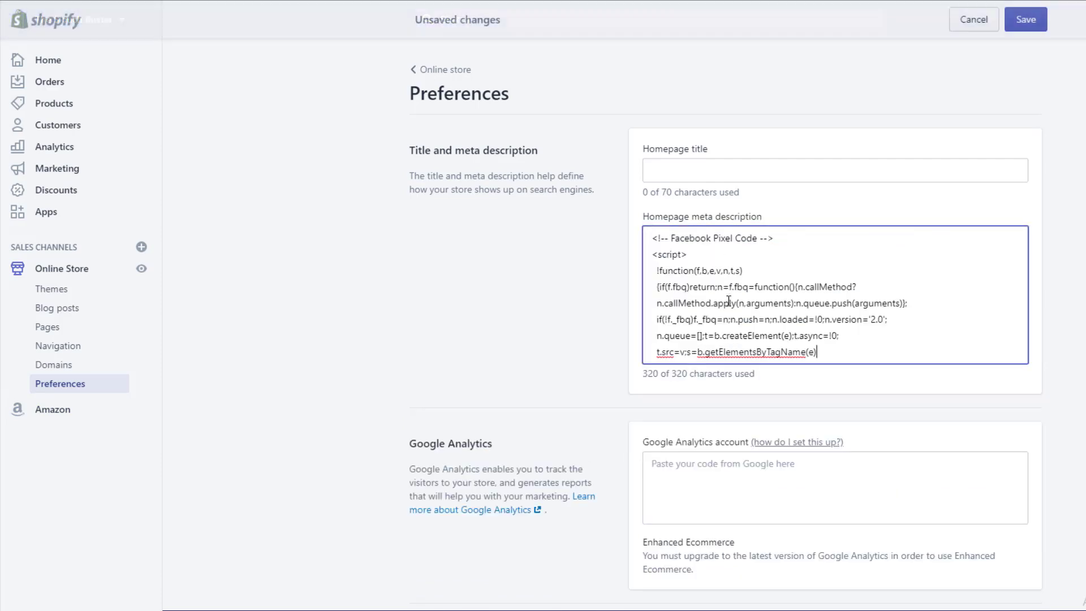
{"action": "scroll", "coordinate": [758, 332], "scroll_direction": "down", "scroll_amount": 1}
{"action": "scroll", "coordinate": [776, 248], "scroll_direction": "up", "scroll_amount": 1}
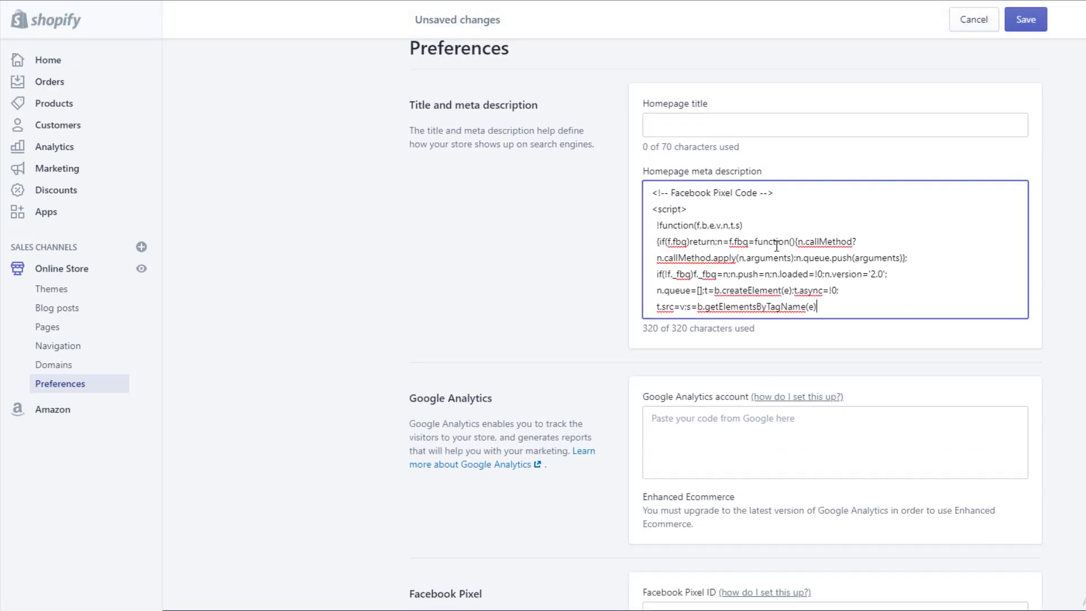
{"action": "scroll", "coordinate": [817, 211], "scroll_direction": "down", "scroll_amount": 2}
{"action": "key", "text": "ctrl+z"}
{"action": "left_click", "coordinate": [754, 312]}
{"action": "key", "text": "ctrl+v"}
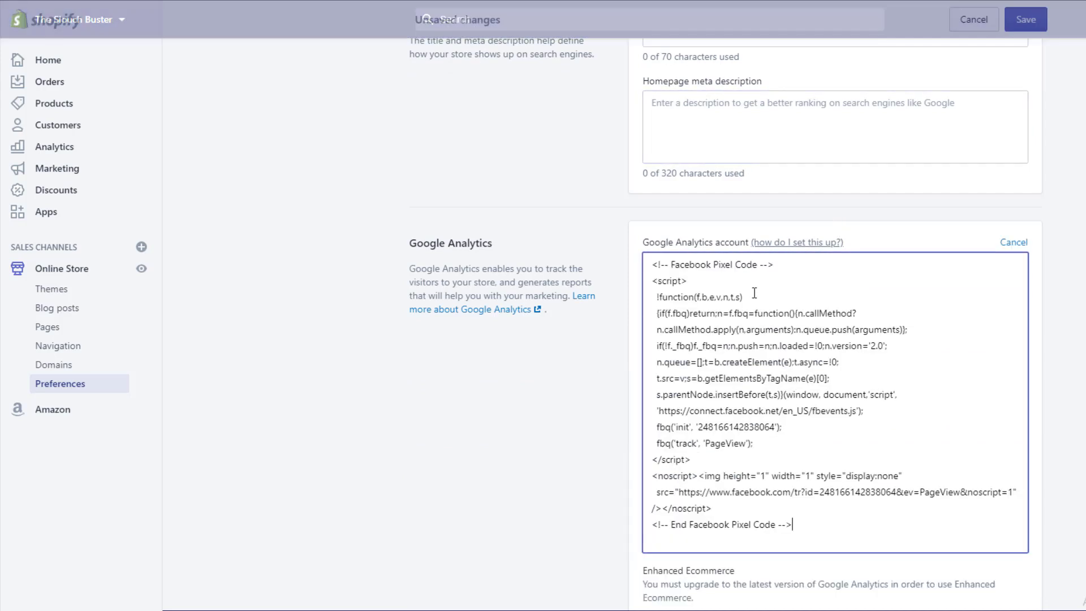
{"action": "double_click", "coordinate": [733, 427]}
{"action": "scroll", "coordinate": [753, 489], "scroll_direction": "down", "scroll_amount": 1}
{"action": "scroll", "coordinate": [752, 481], "scroll_direction": "down", "scroll_amount": 7}
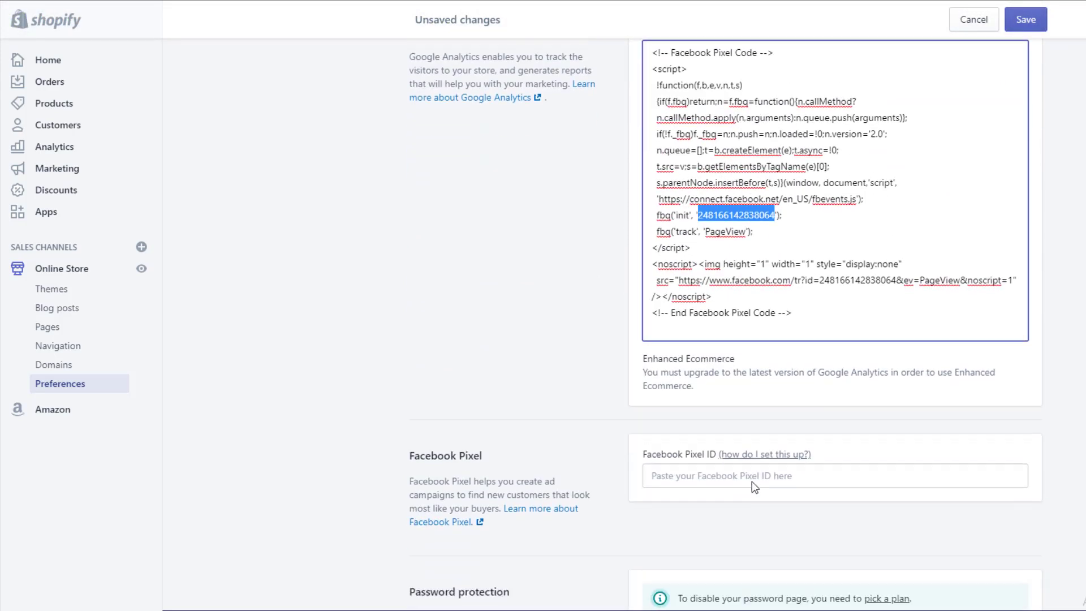
{"action": "left_click", "coordinate": [735, 215]}
{"action": "key", "text": "ctrl+v"}
Remove the stray pixel code from the Google Analytics box, save the preferences, and recopy the pixel base code.
{"action": "scroll", "coordinate": [790, 283], "scroll_direction": "up", "scroll_amount": 5}
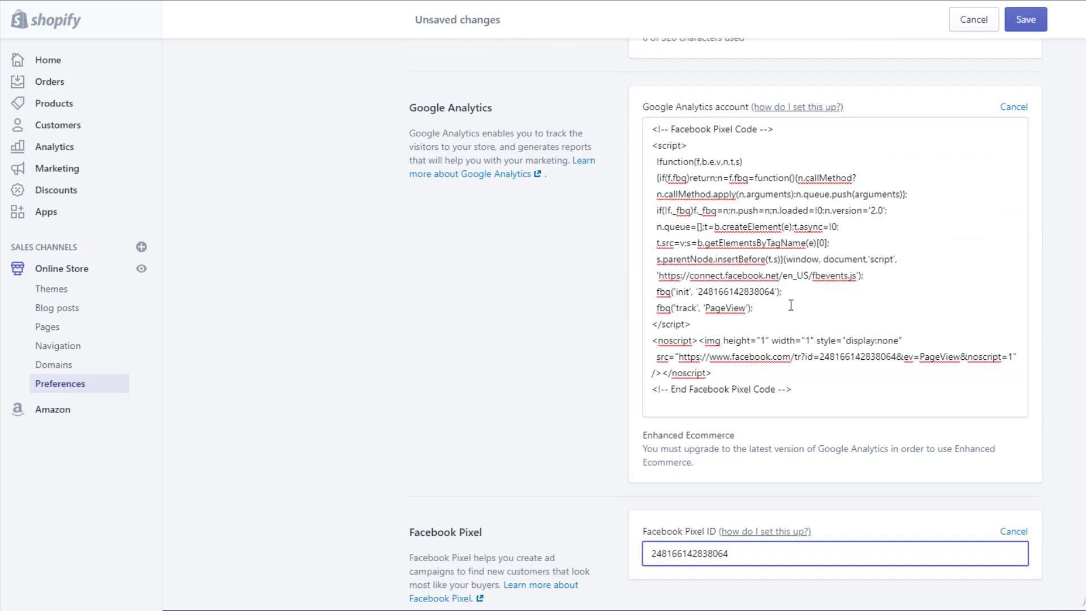
{"action": "left_click", "coordinate": [792, 389]}
{"action": "key", "text": "ctrl+a"}
{"action": "key", "text": "BackSpace"}
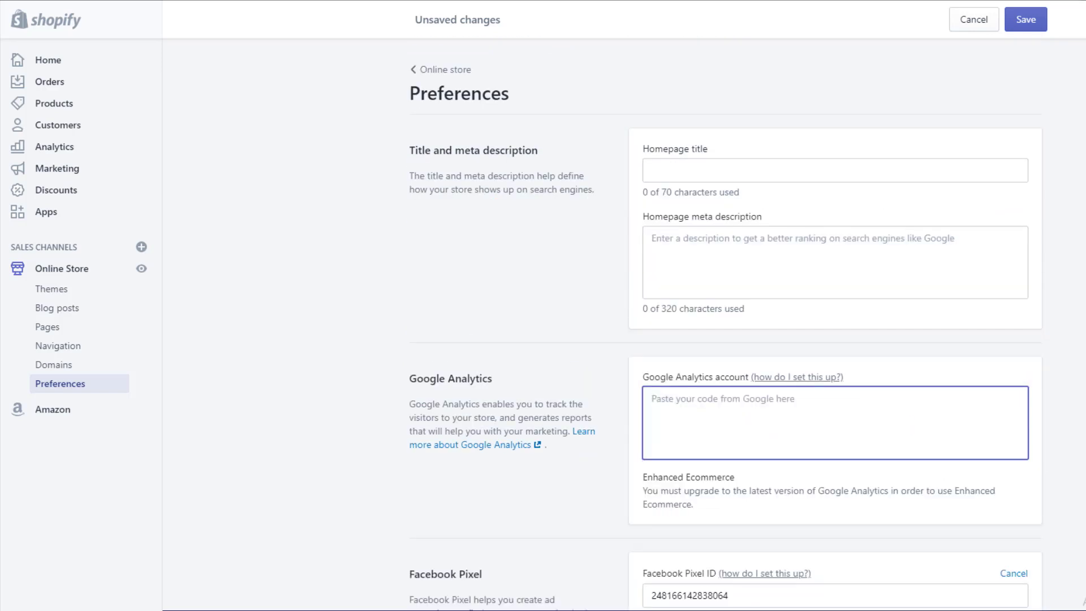
{"action": "left_click", "coordinate": [1025, 19]}
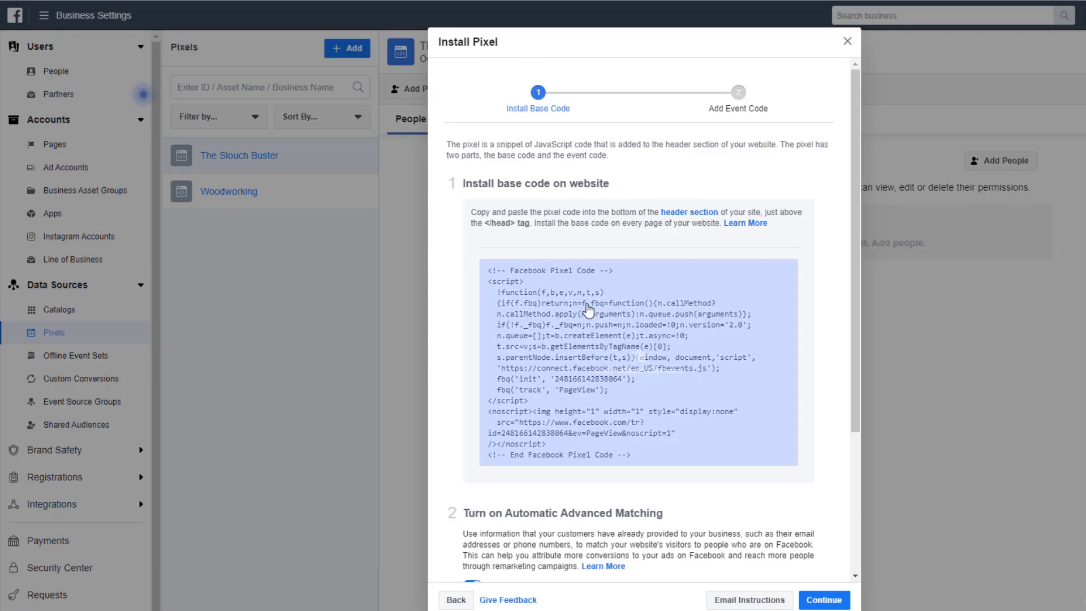
{"action": "left_click", "coordinate": [648, 307]}
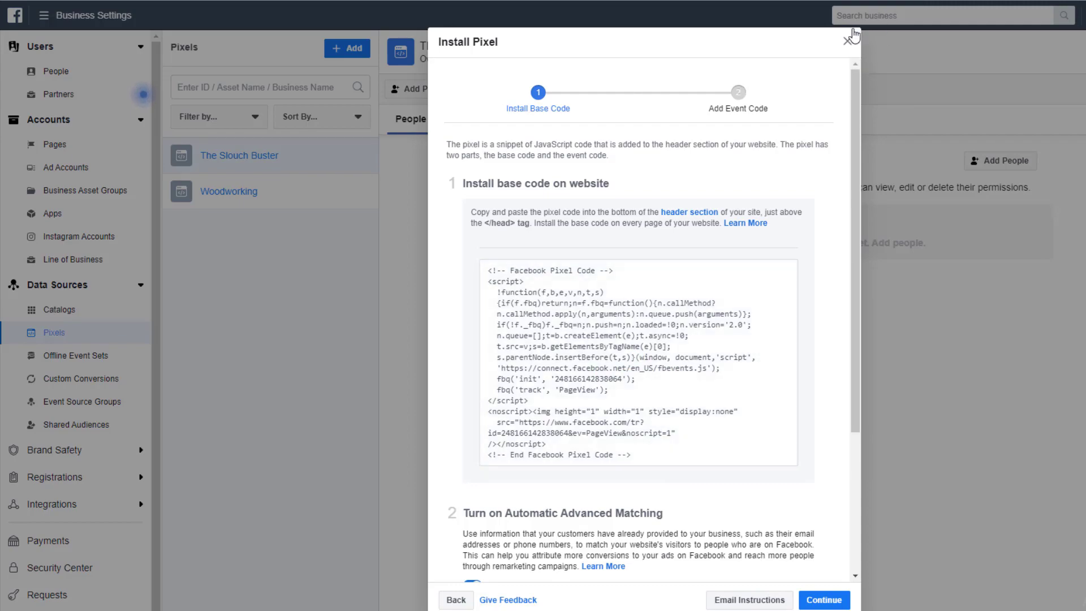
Close the Install Pixel dialog to show The Slouch Buster pixel page with no people connected yet.
{"action": "left_click", "coordinate": [848, 40]}
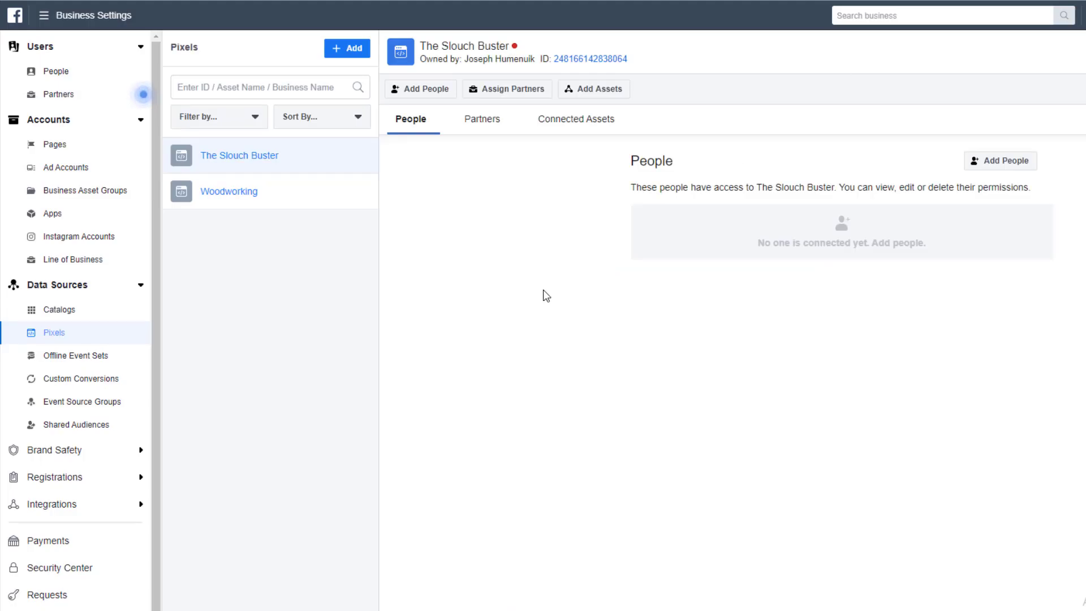